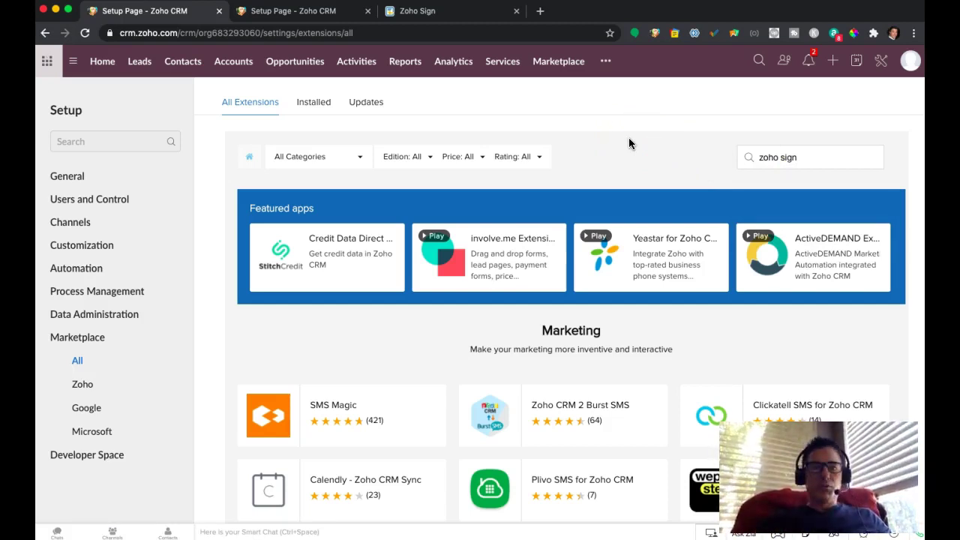
# - Leave the Marketplace extensions page for the Opportunities list
pyautogui.click(295, 61)
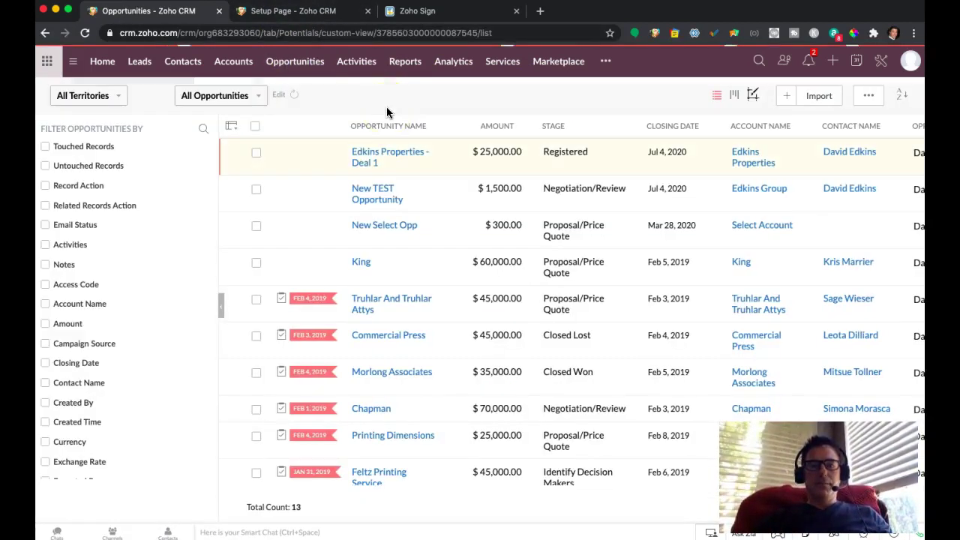
# - Open Edkins Properties - Deal 1, try Send for Zoho Sign, then go to Setup
pyautogui.click(368, 161)
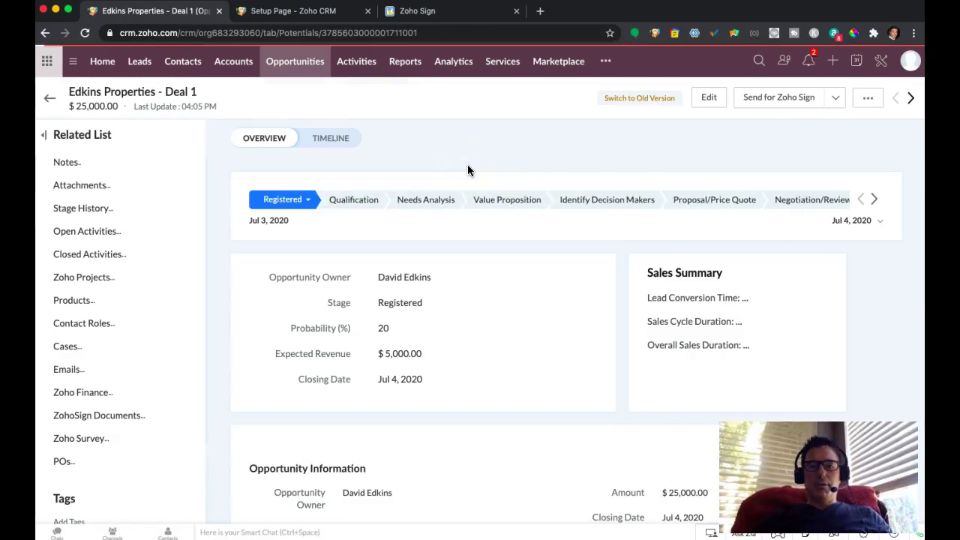
pyautogui.click(785, 103)
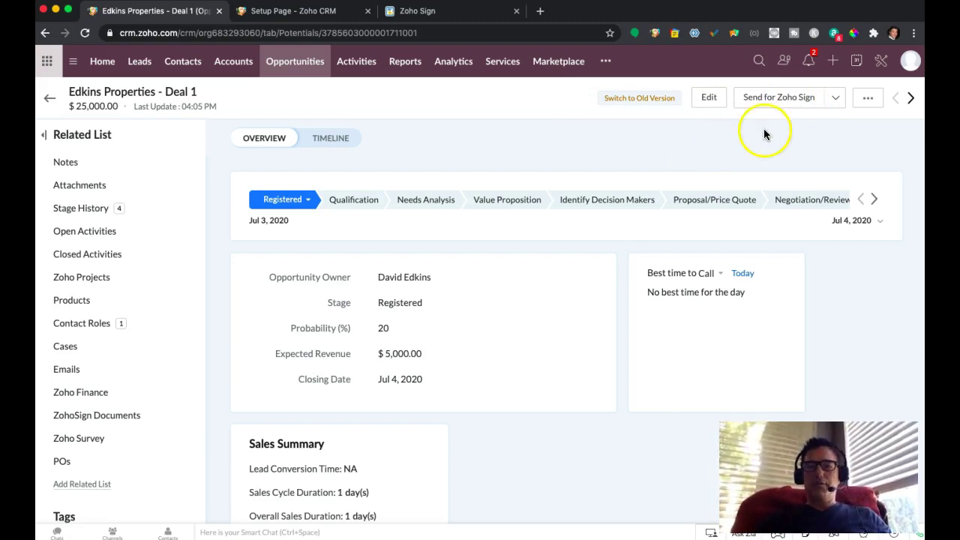
pyautogui.click(879, 63)
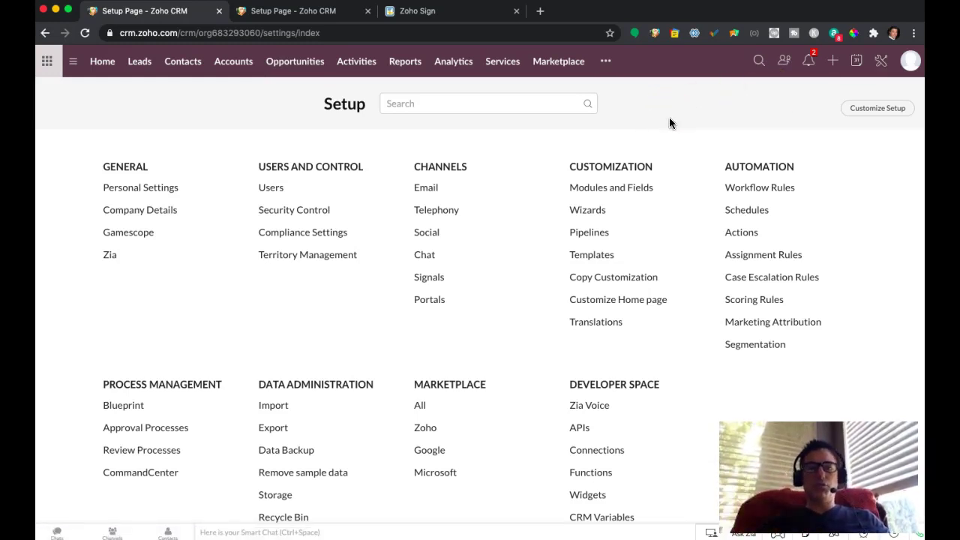
# - Preview the Test Signature Document.docx mail merge template, then switch to the Workflow Rules tab
pyautogui.click(589, 254)
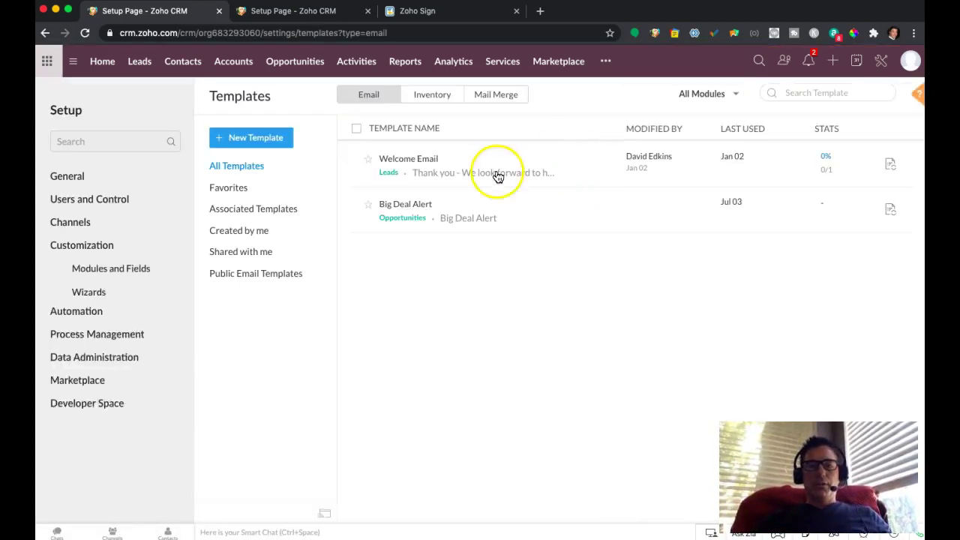
pyautogui.click(504, 98)
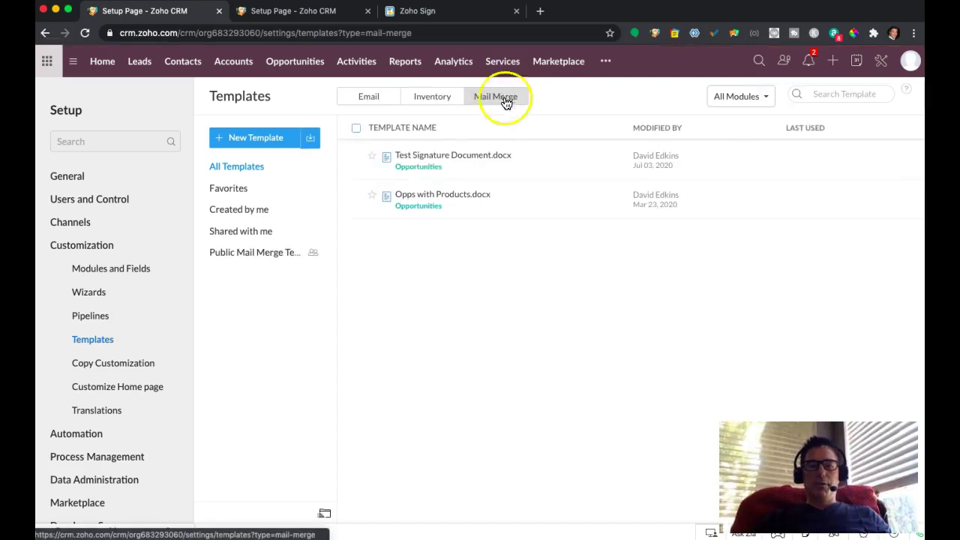
pyautogui.click(437, 165)
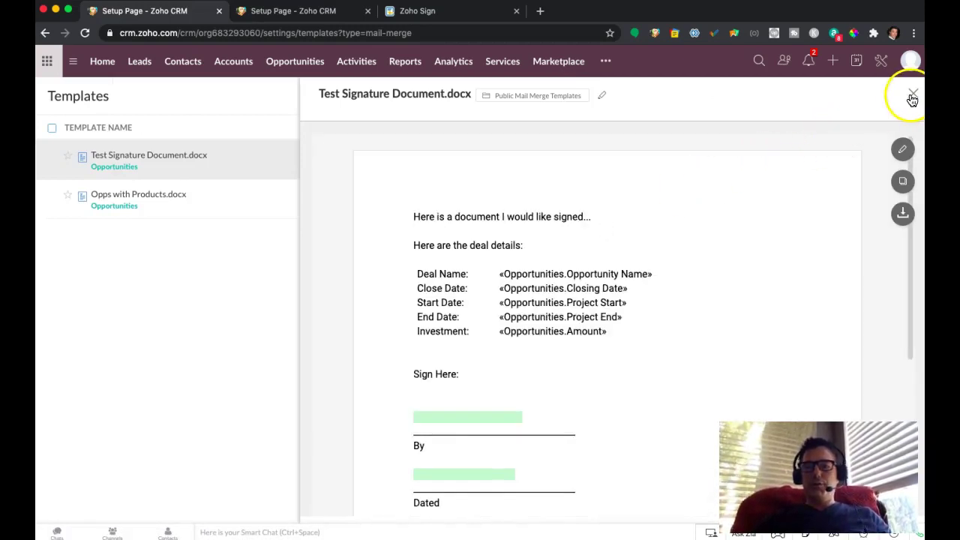
pyautogui.click(913, 96)
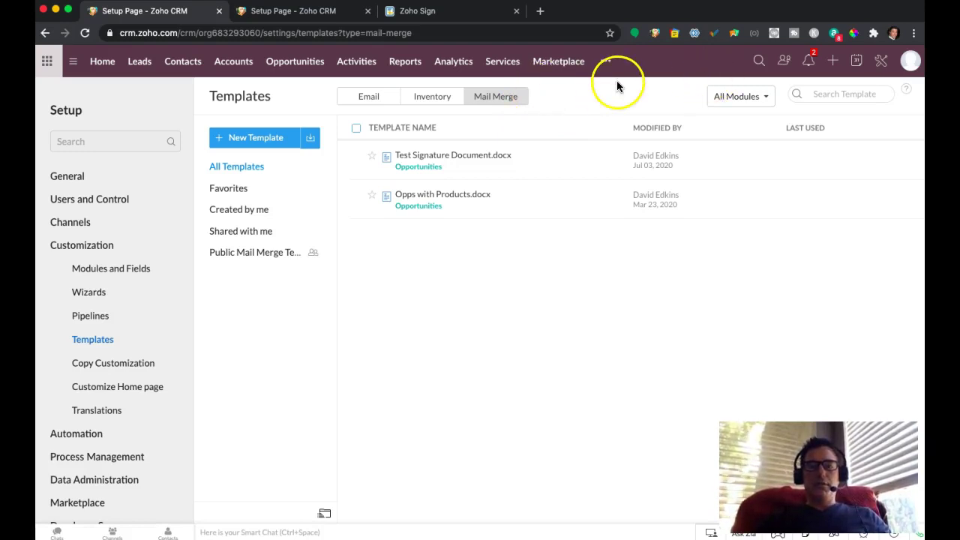
pyautogui.click(298, 12)
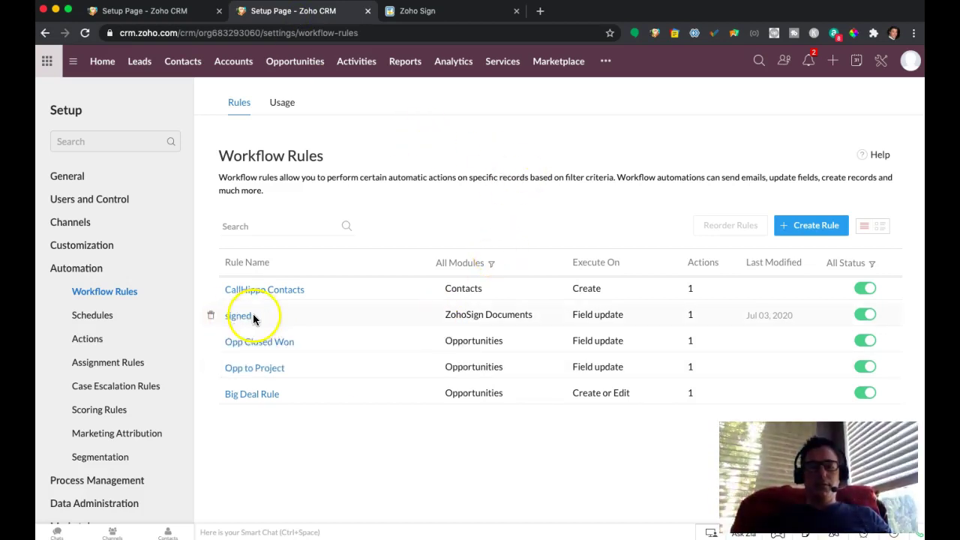
# - Open Edkins Properties - Deal 1 from Opportunities and view its empty ZohoSign Documents list
pyautogui.click(164, 12)
pyautogui.click(293, 60)
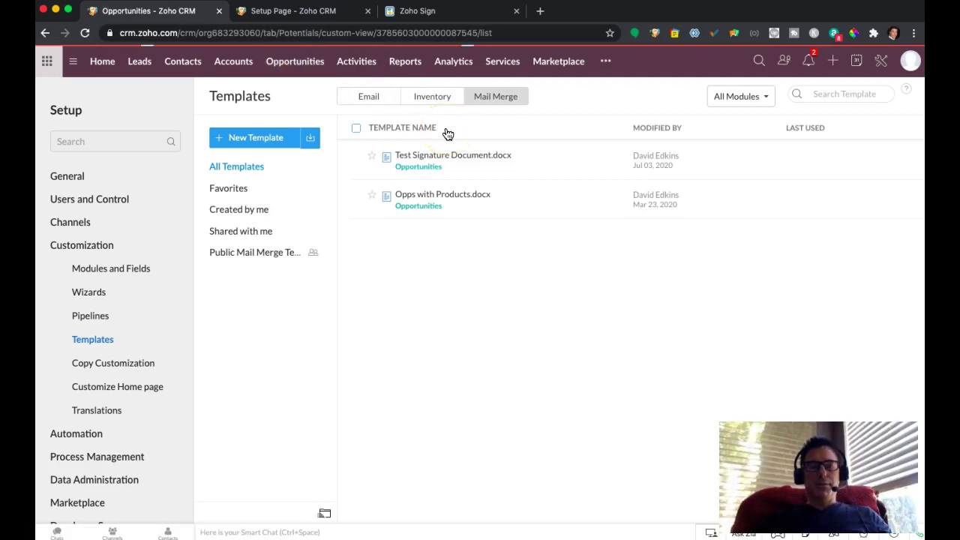
pyautogui.click(396, 155)
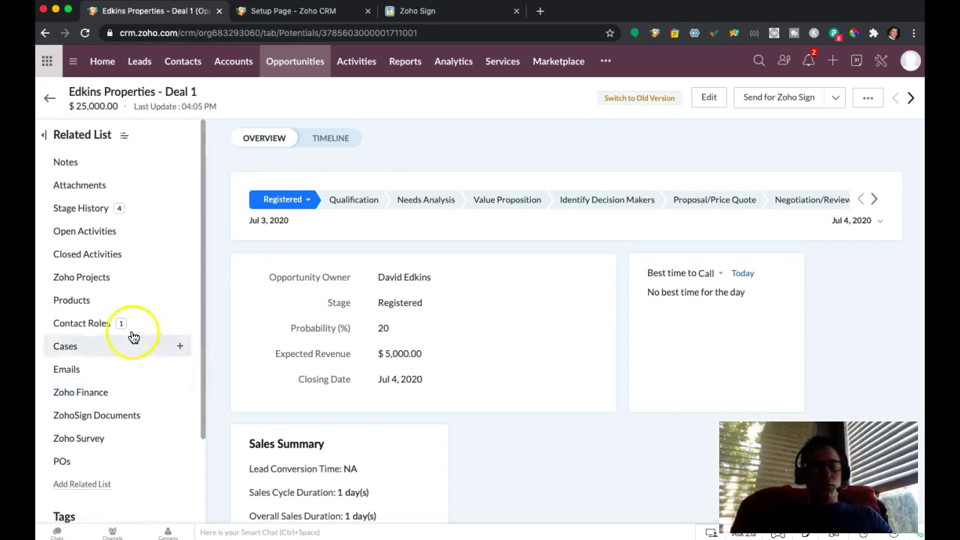
pyautogui.scroll(-3, 154, 322)
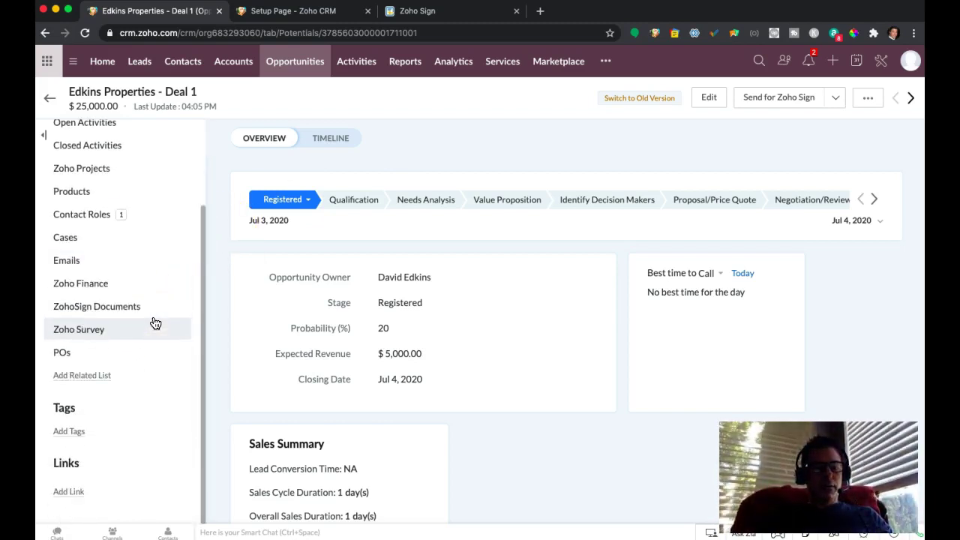
pyautogui.scroll(3, 155, 322)
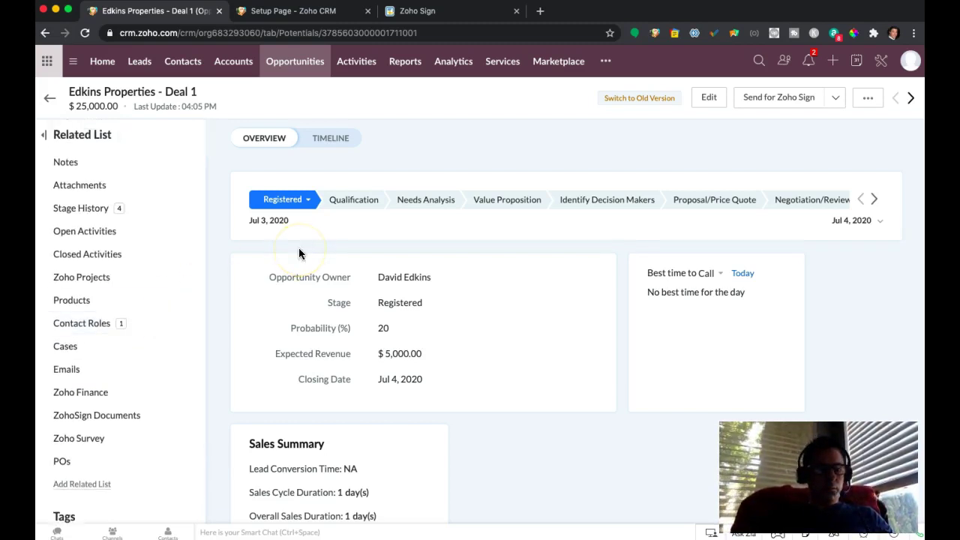
pyautogui.click(114, 418)
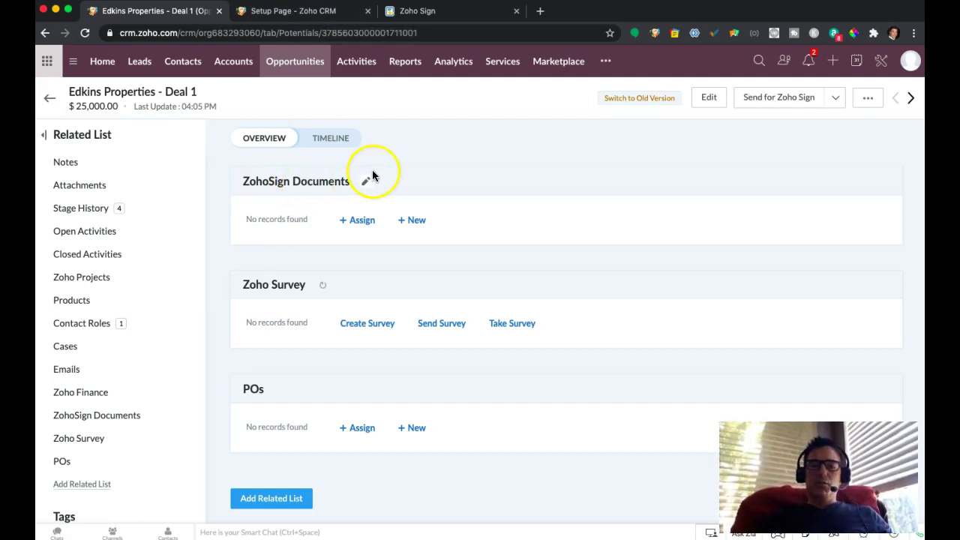
pyautogui.click(432, 19)
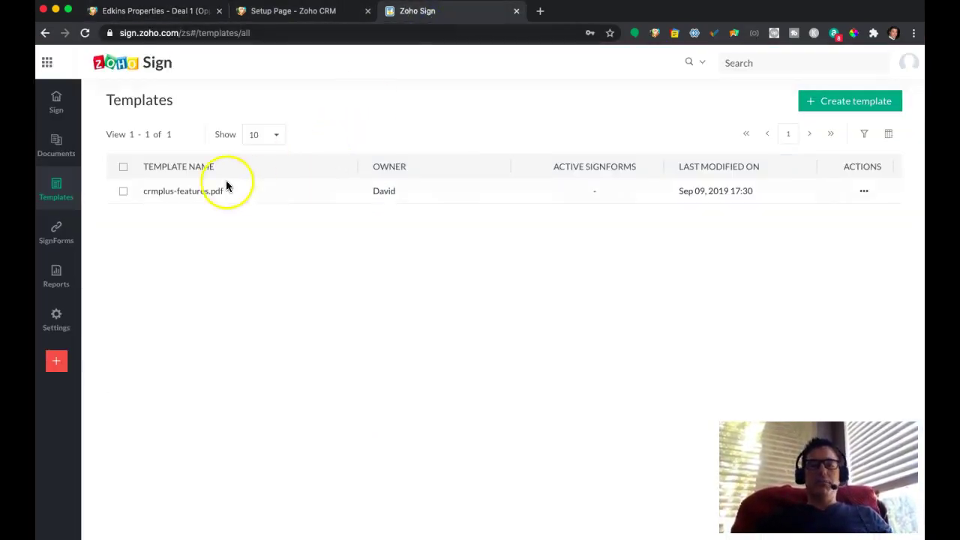
pyautogui.moveTo(57, 146)
pyautogui.click(114, 159)
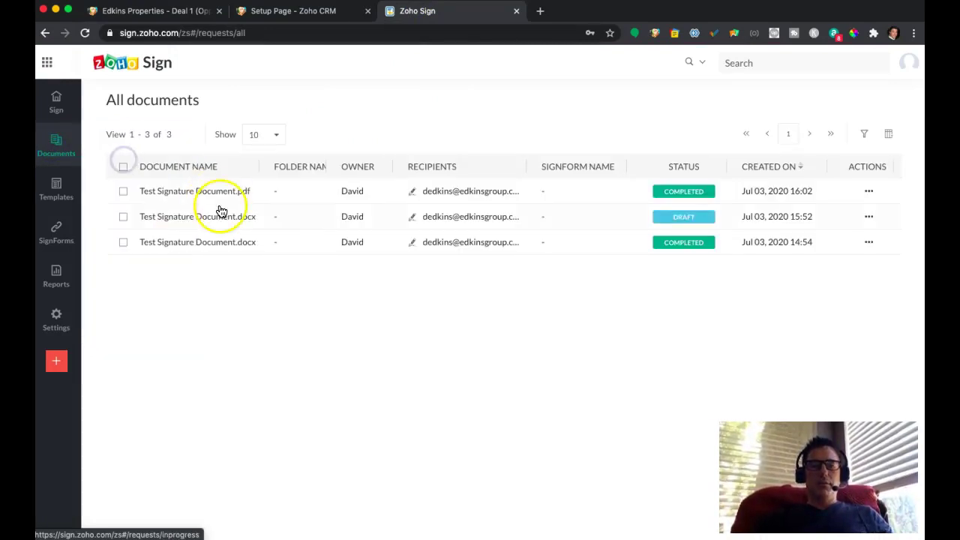
pyautogui.moveTo(214, 197)
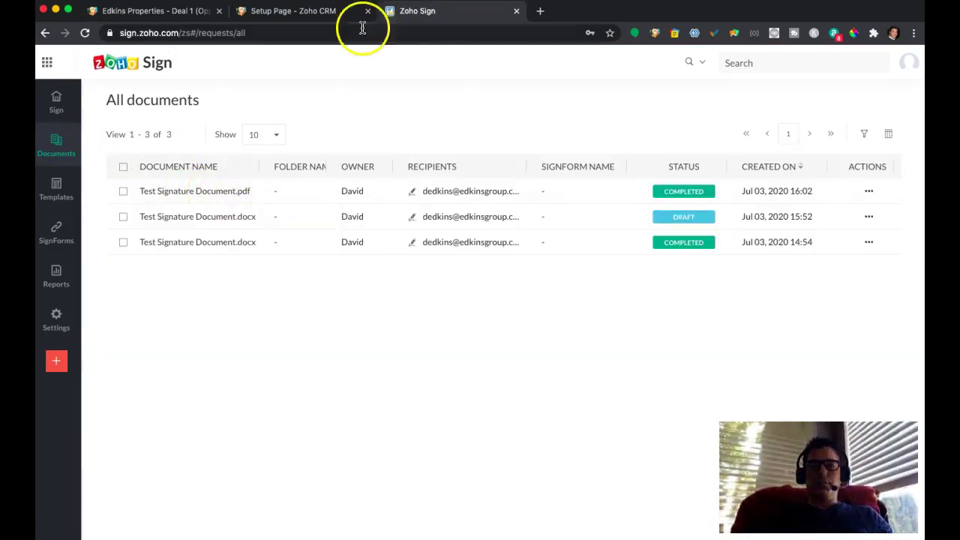
pyautogui.click(323, 12)
pyautogui.click(199, 15)
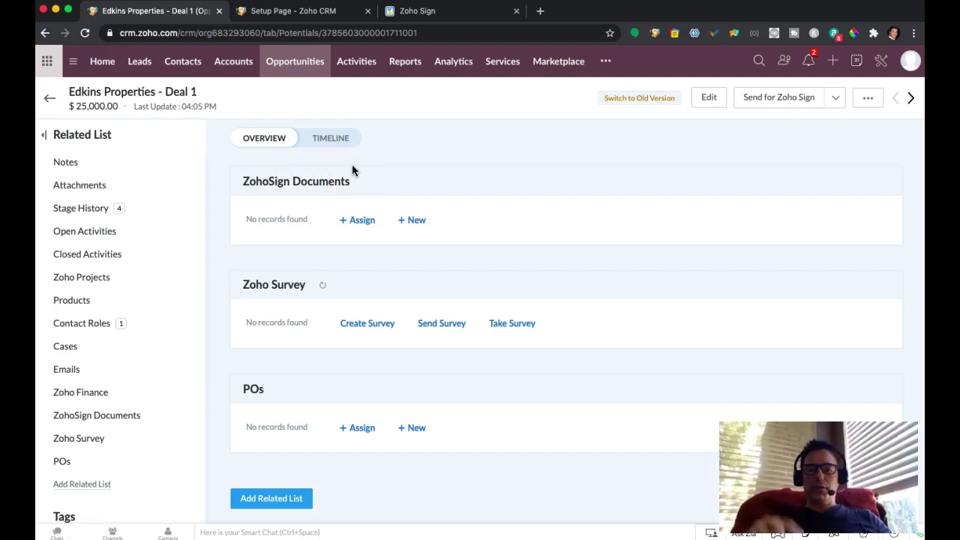
# - Browse the modules for a new rule, cancel it, and open the existing 'signed' rule
pyautogui.click(308, 11)
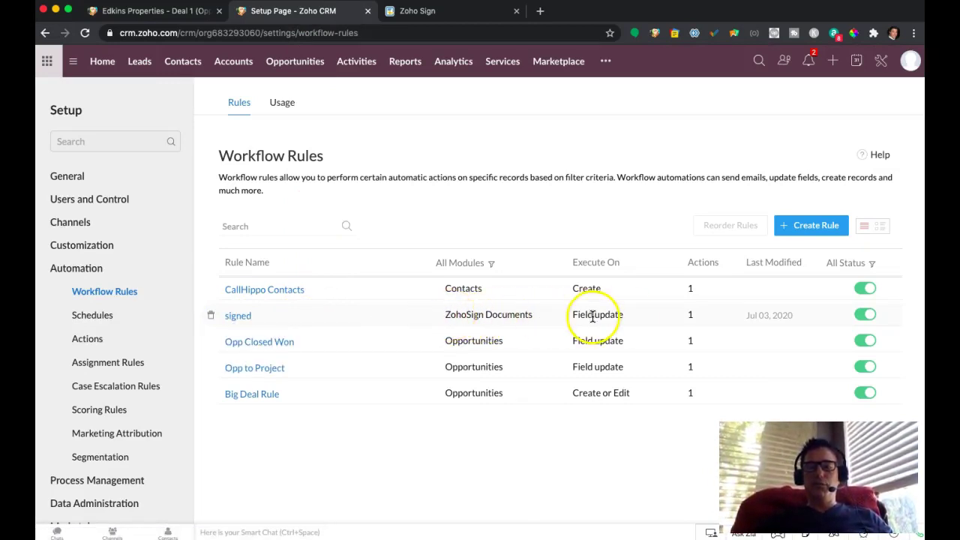
pyautogui.click(825, 225)
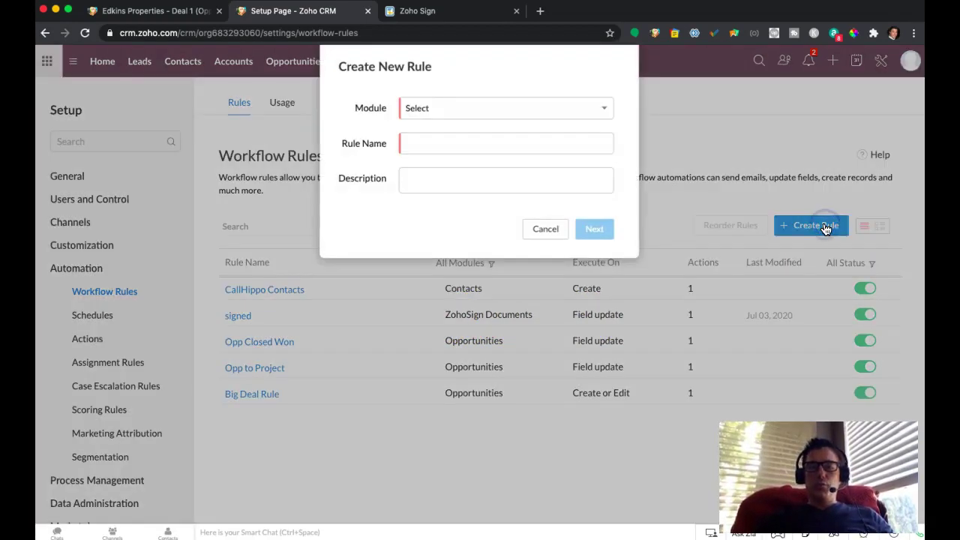
pyautogui.click(447, 108)
pyautogui.scroll(-3, 450, 203)
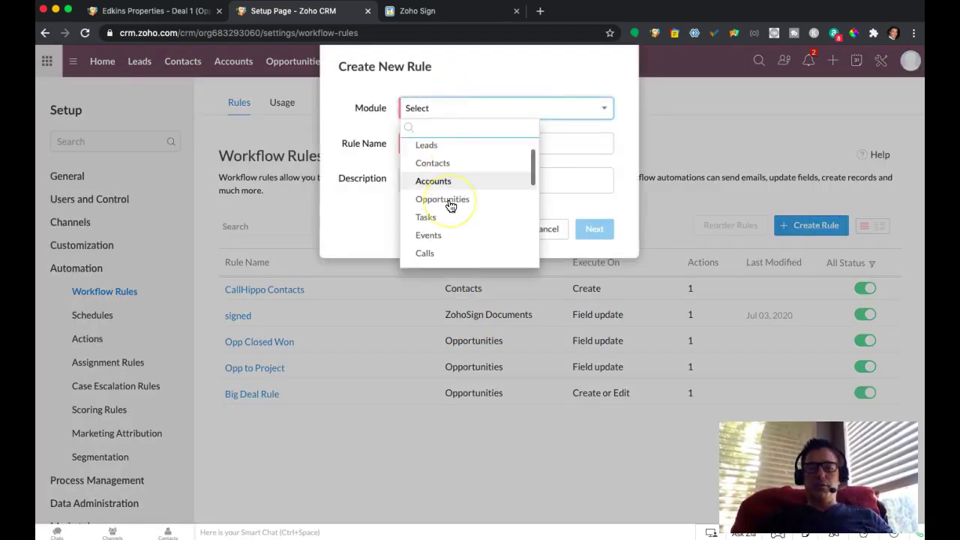
pyautogui.scroll(-5, 450, 204)
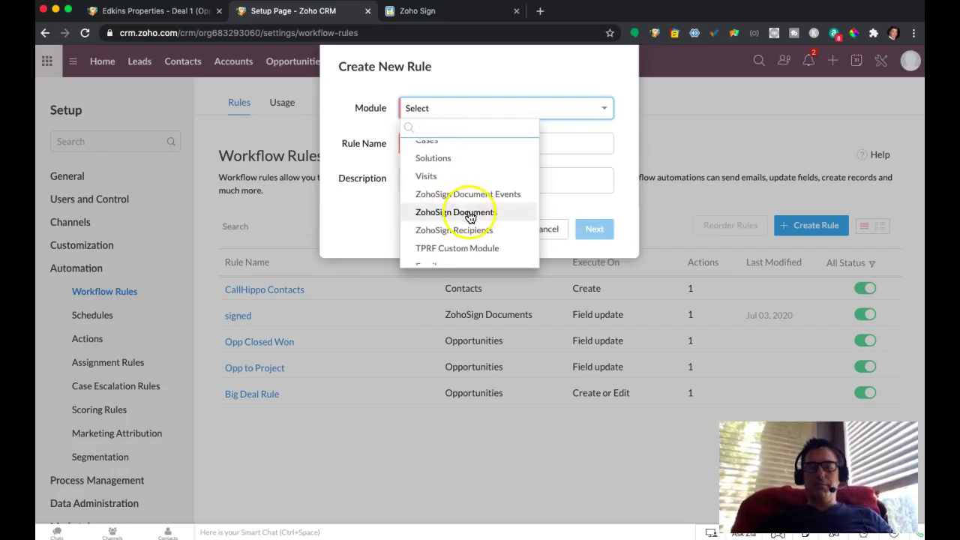
pyautogui.click(545, 216)
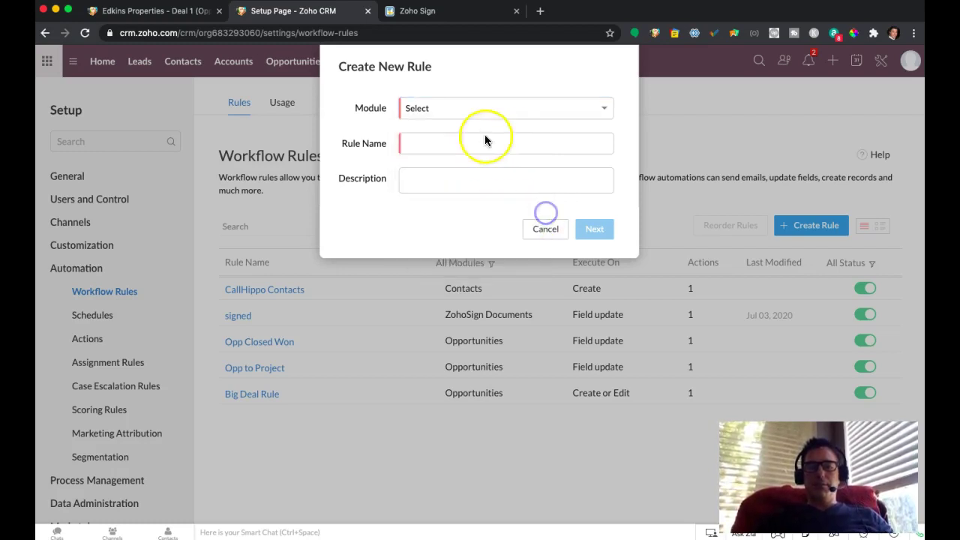
pyautogui.click(545, 231)
pyautogui.click(243, 318)
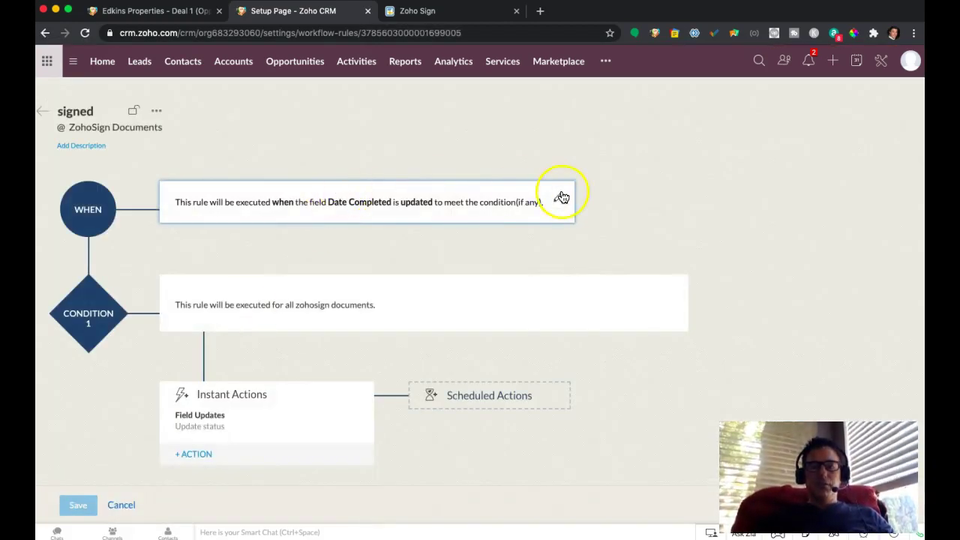
# - Review and confirm the signed rule's trigger settings
pyautogui.click(562, 200)
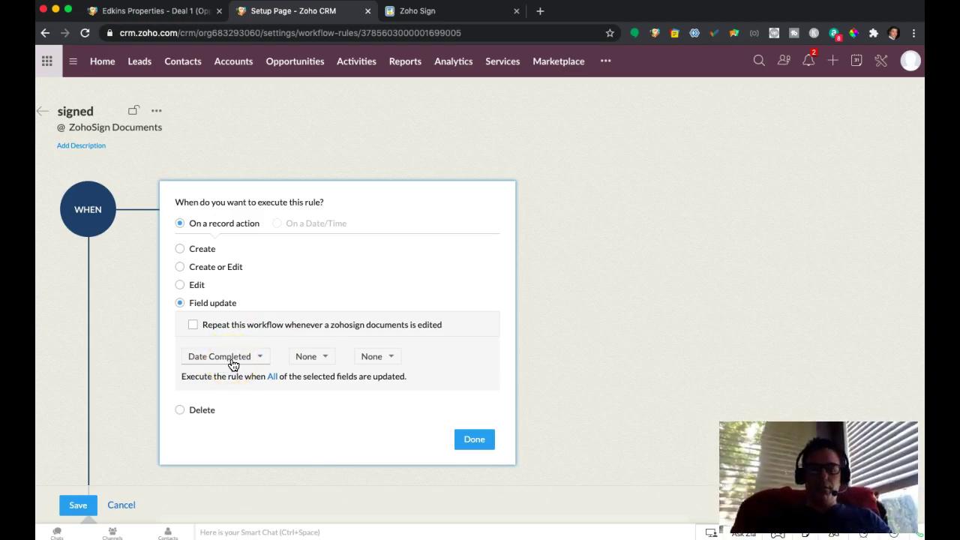
pyautogui.click(316, 286)
pyautogui.click(476, 441)
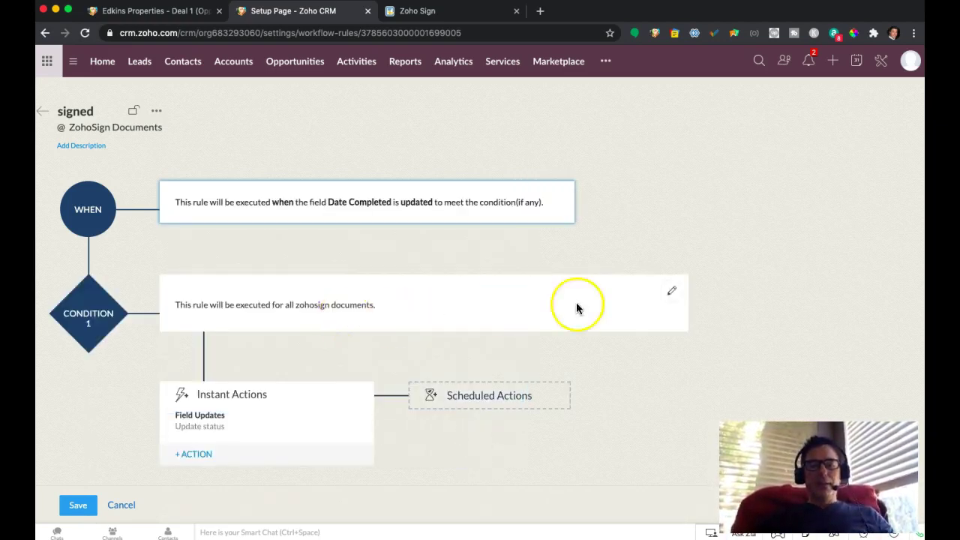
# - Try limiting the rule to documents matching conditions, then dismiss the field list
pyautogui.click(671, 291)
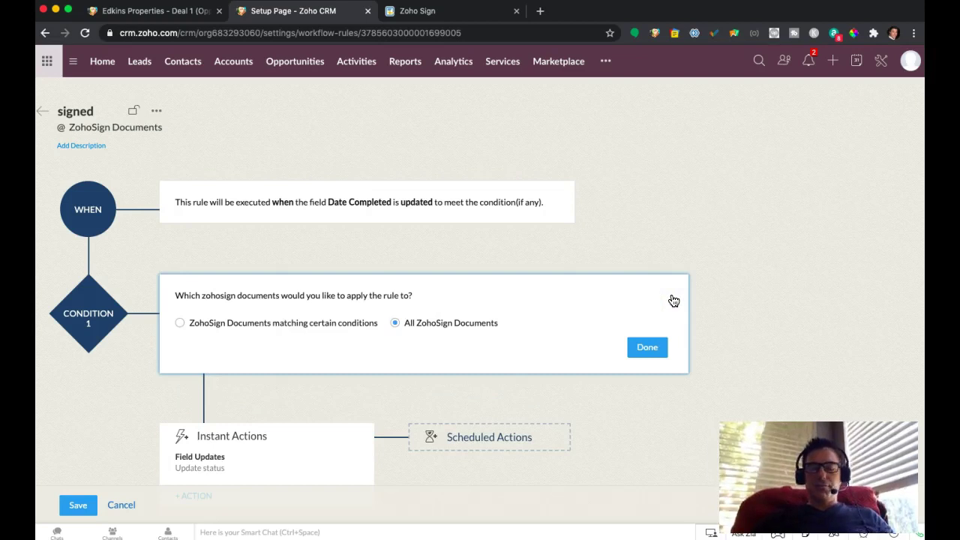
pyautogui.click(422, 330)
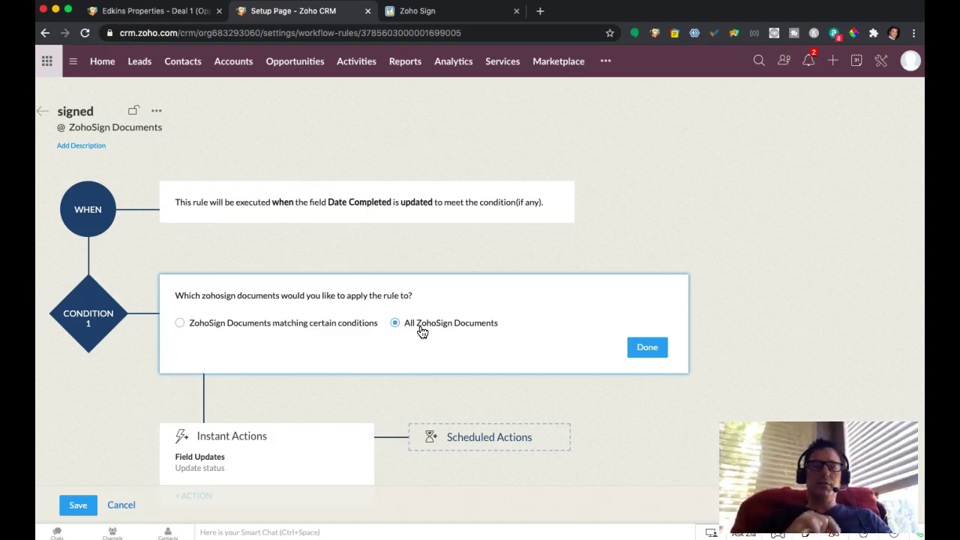
pyautogui.click(337, 330)
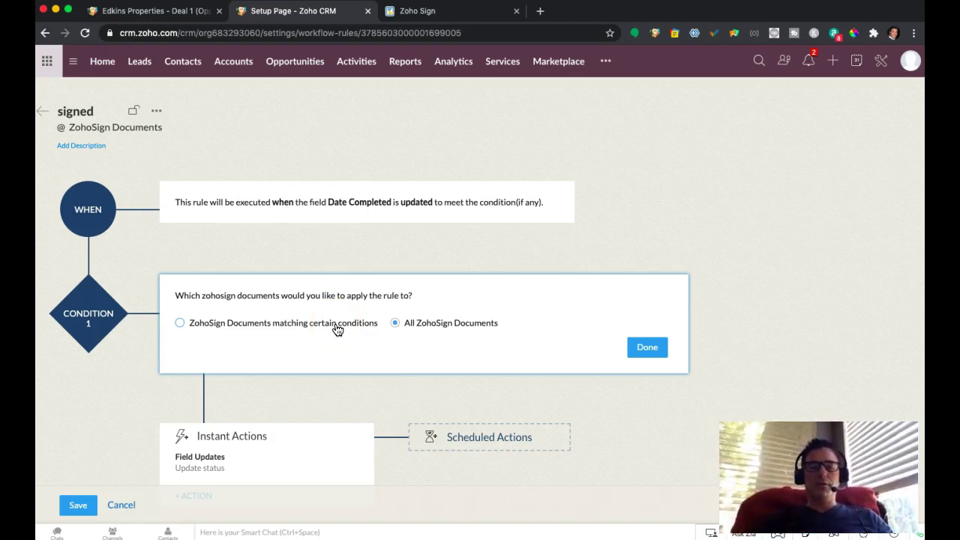
pyautogui.click(337, 330)
pyautogui.click(215, 365)
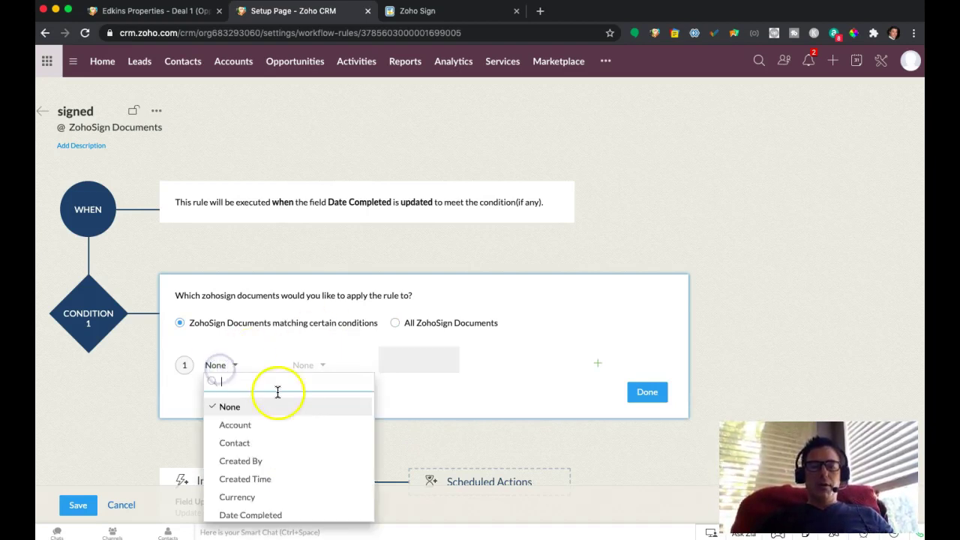
pyautogui.scroll(-10, 281, 444)
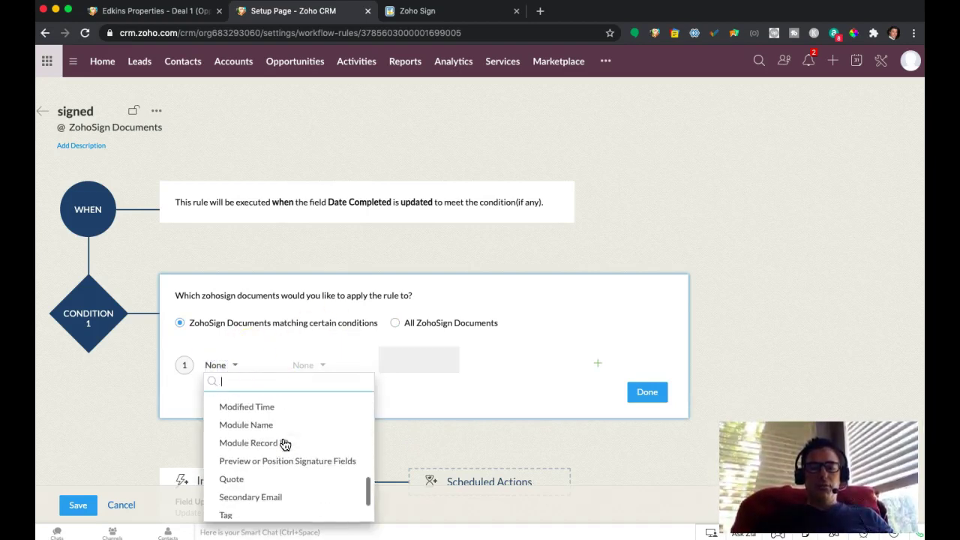
pyautogui.scroll(-2, 285, 444)
pyautogui.scroll(3, 285, 445)
pyautogui.scroll(3, 285, 445)
pyautogui.click(589, 363)
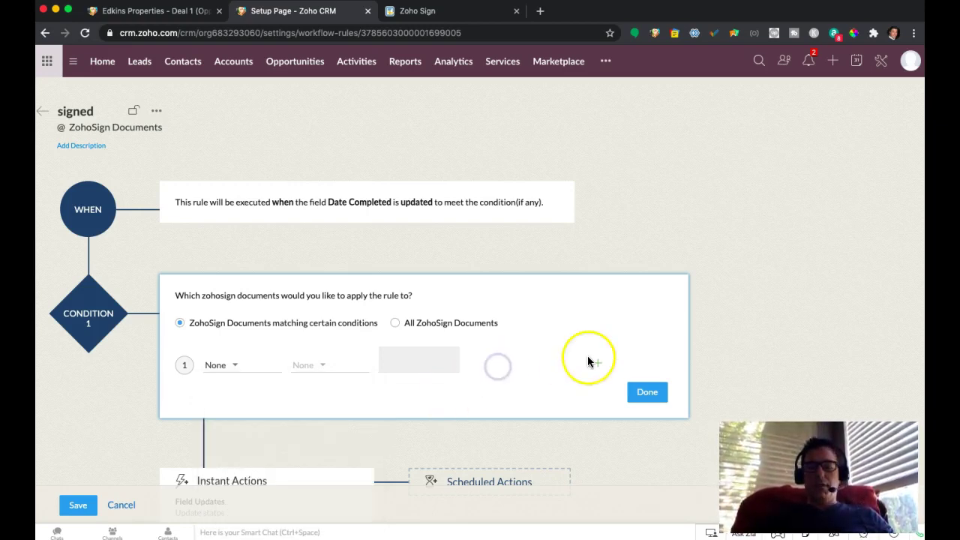
# - Set the rule to apply to All ZohoSign Documents and confirm Change criteria
pyautogui.click(412, 327)
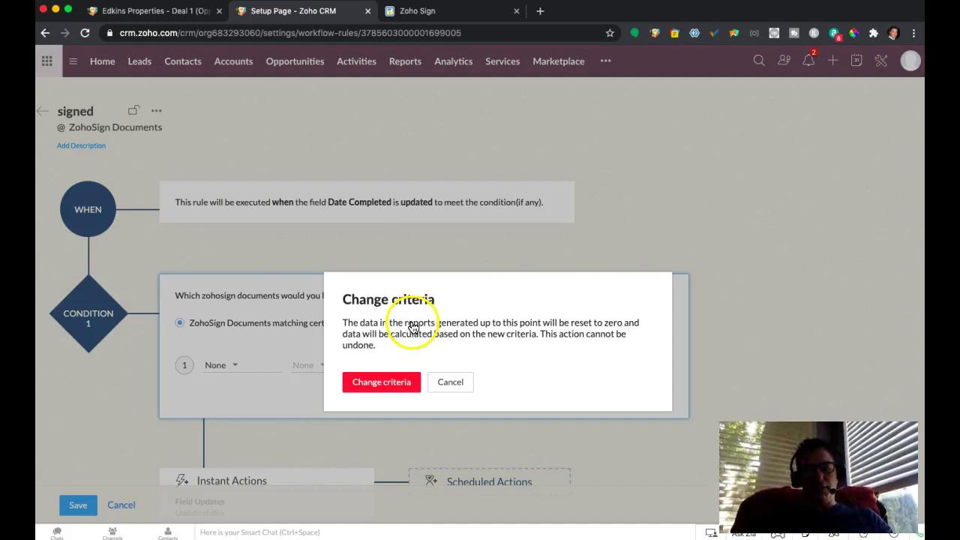
pyautogui.click(449, 384)
pyautogui.click(427, 323)
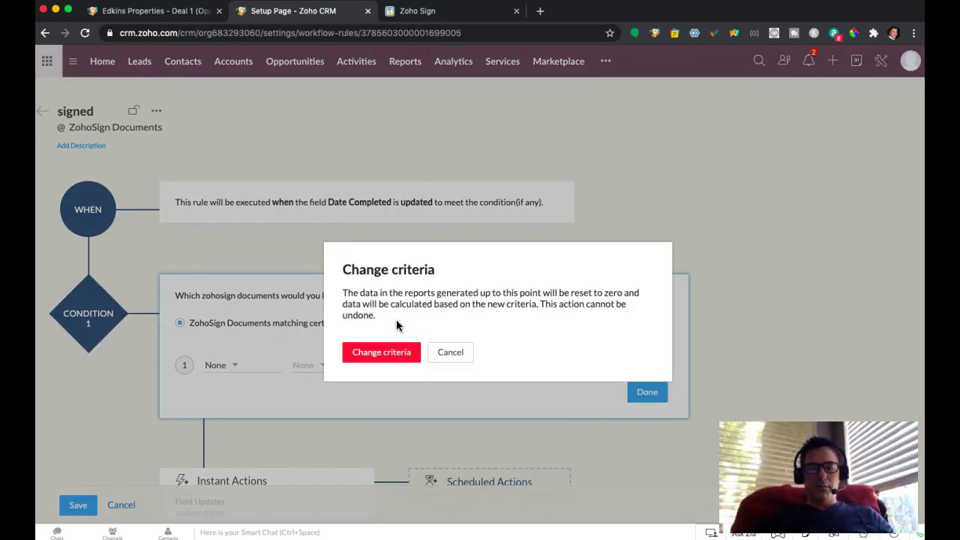
pyautogui.click(393, 352)
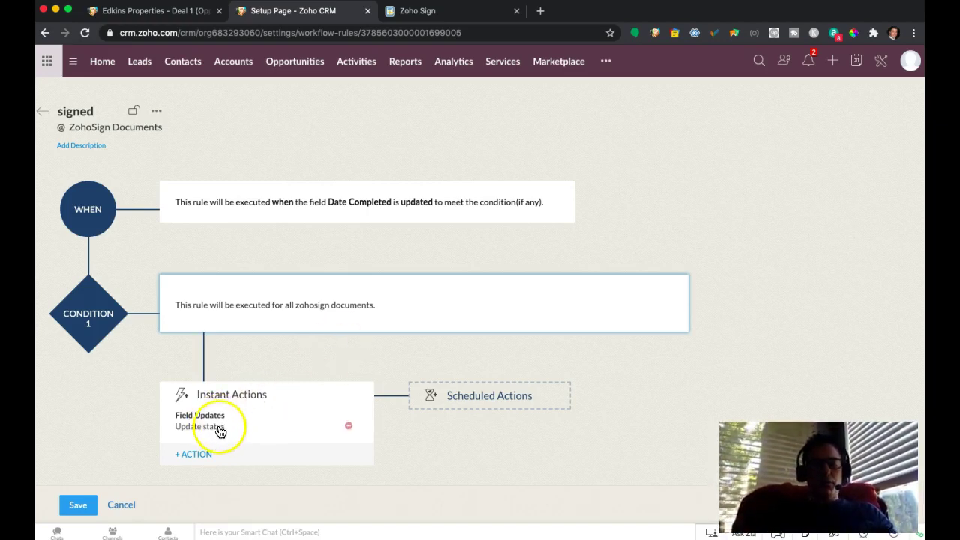
pyautogui.click(198, 456)
pyautogui.click(201, 485)
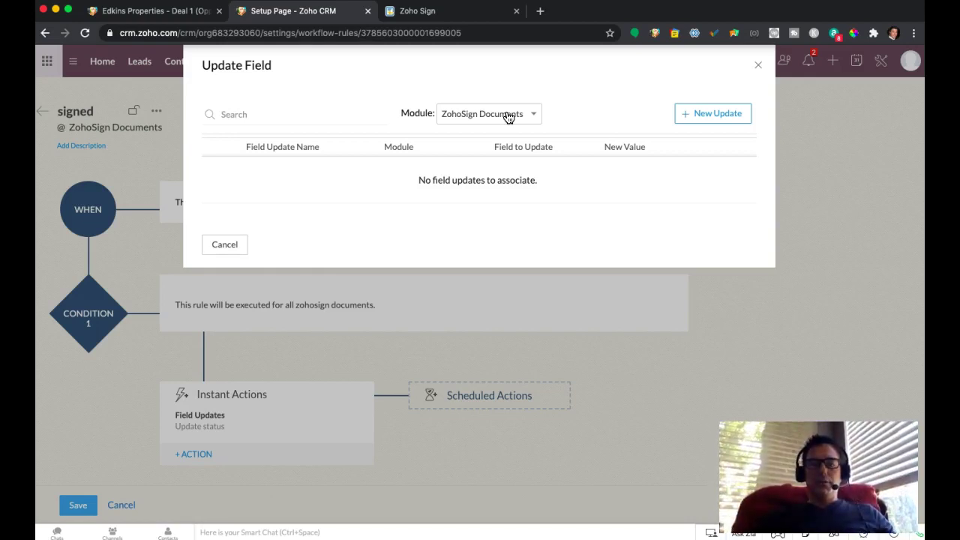
pyautogui.click(508, 115)
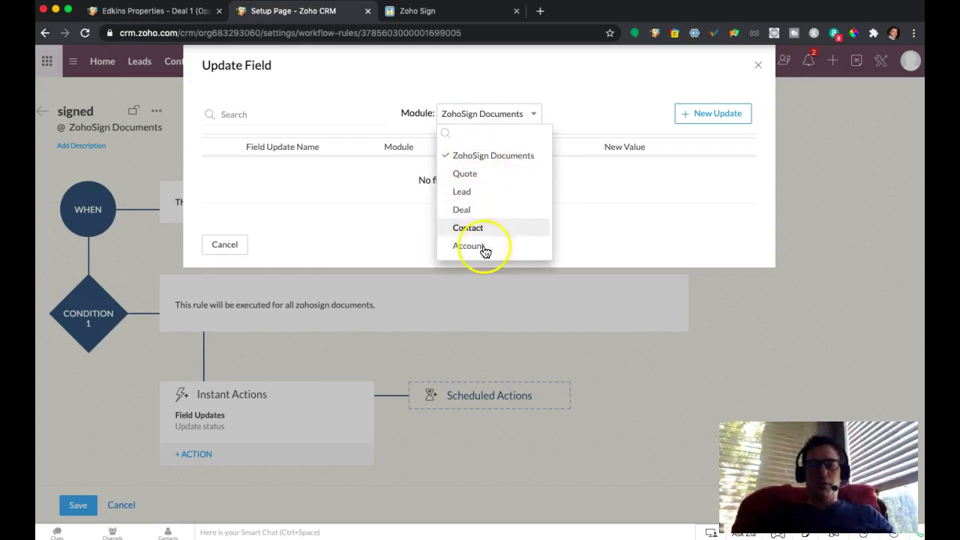
pyautogui.click(480, 211)
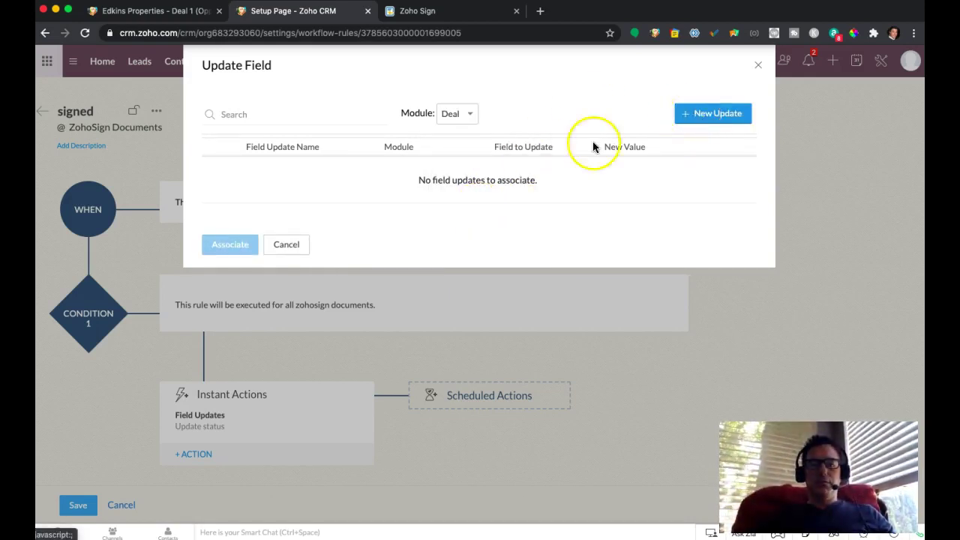
pyautogui.click(737, 120)
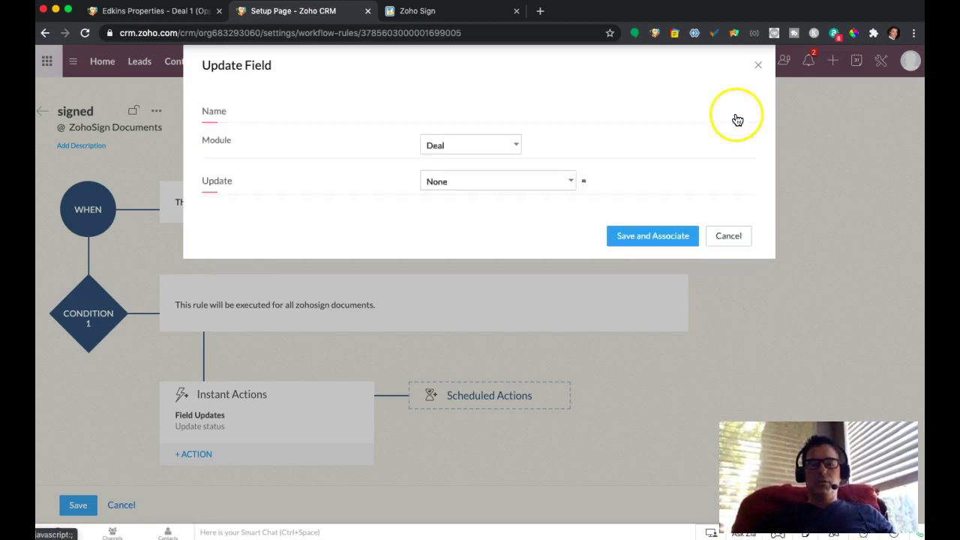
pyautogui.click(726, 225)
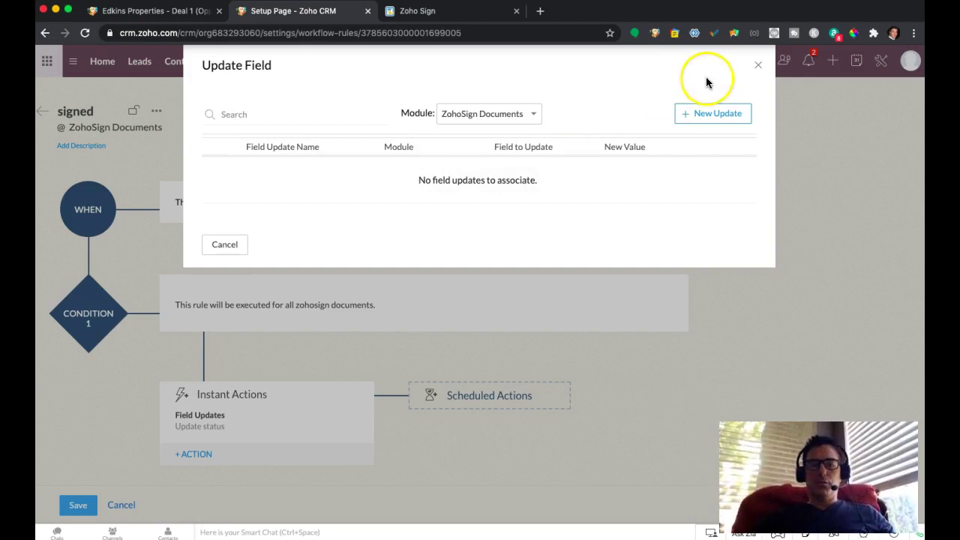
pyautogui.click(511, 114)
pyautogui.click(469, 210)
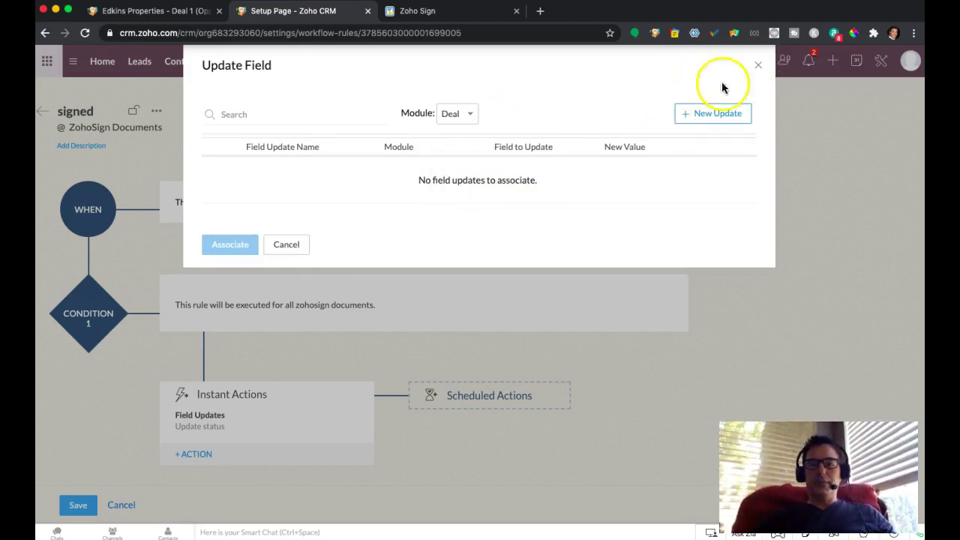
pyautogui.click(758, 65)
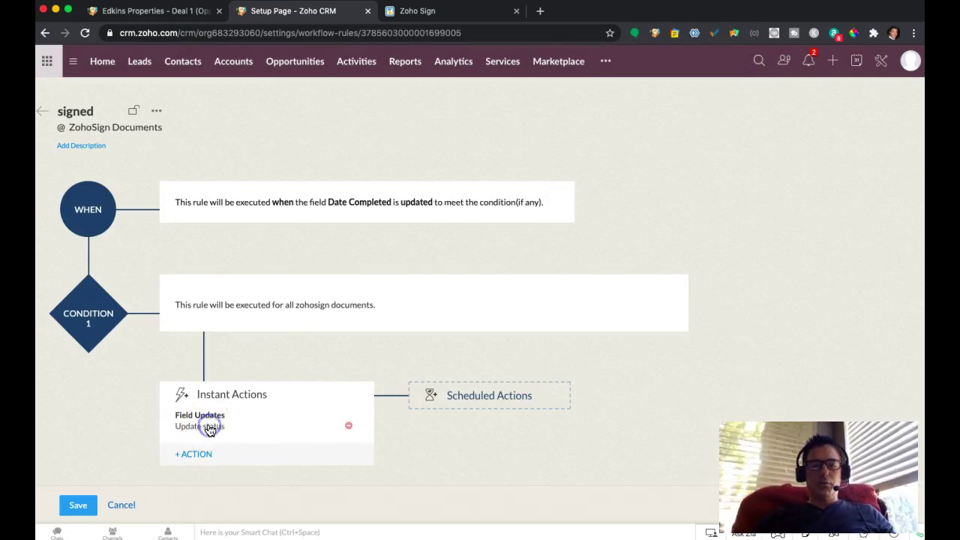
pyautogui.click(210, 428)
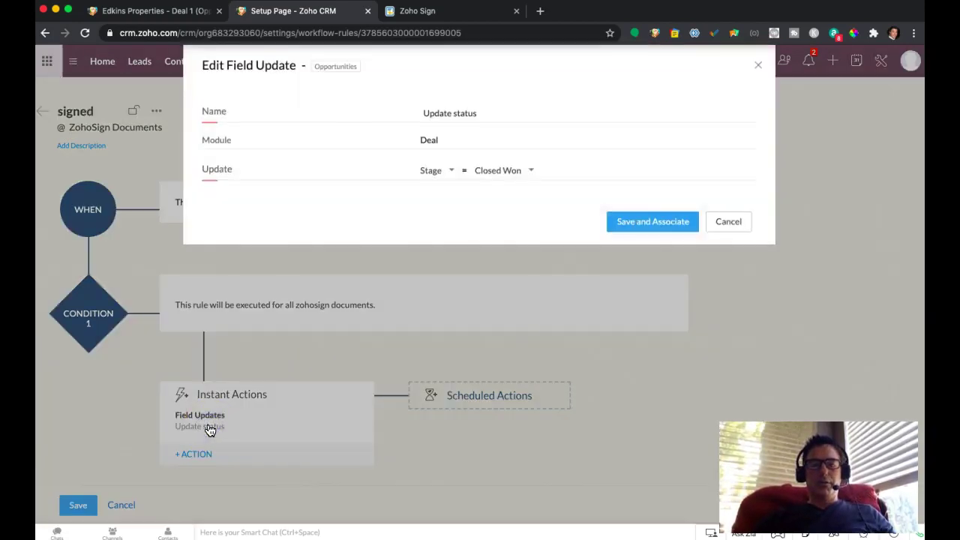
pyautogui.click(457, 113)
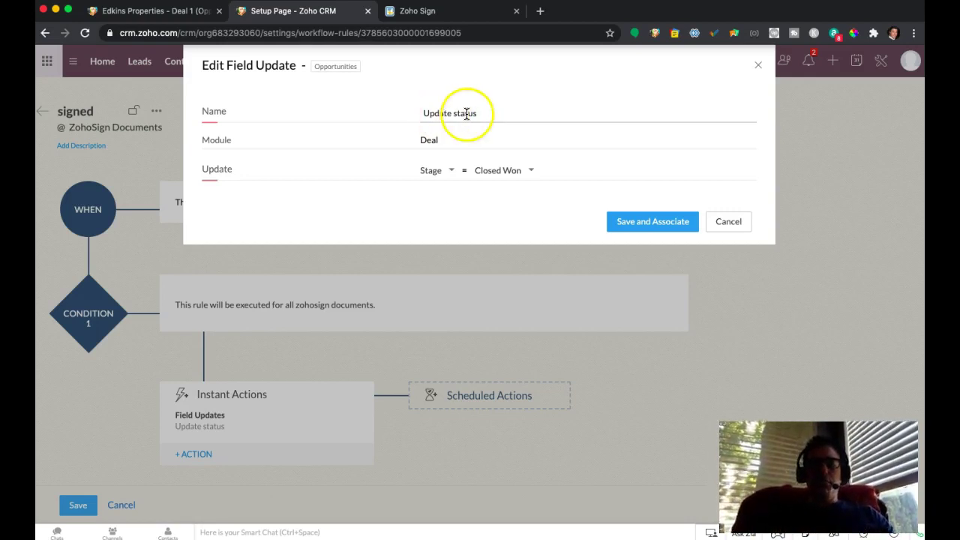
pyautogui.click(429, 139)
pyautogui.click(435, 174)
pyautogui.click(501, 177)
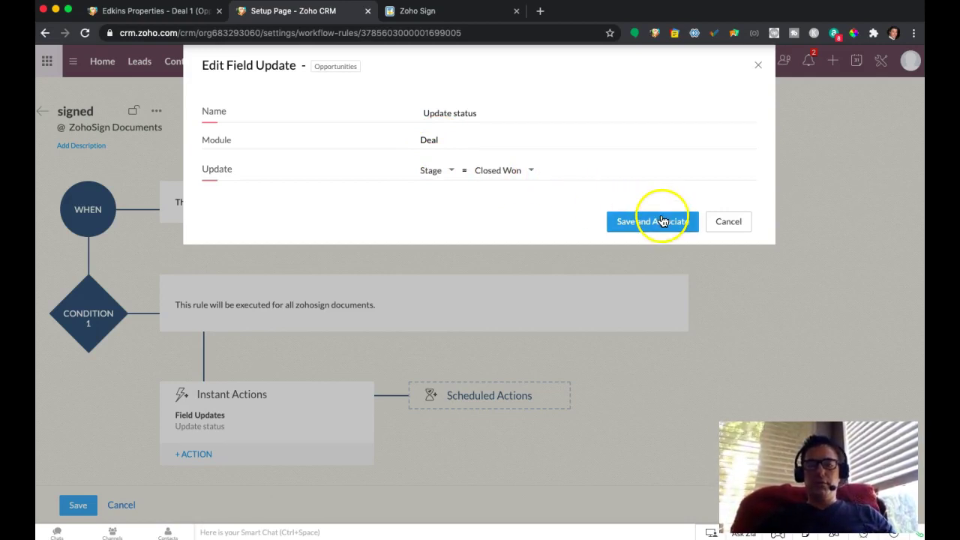
pyautogui.click(728, 221)
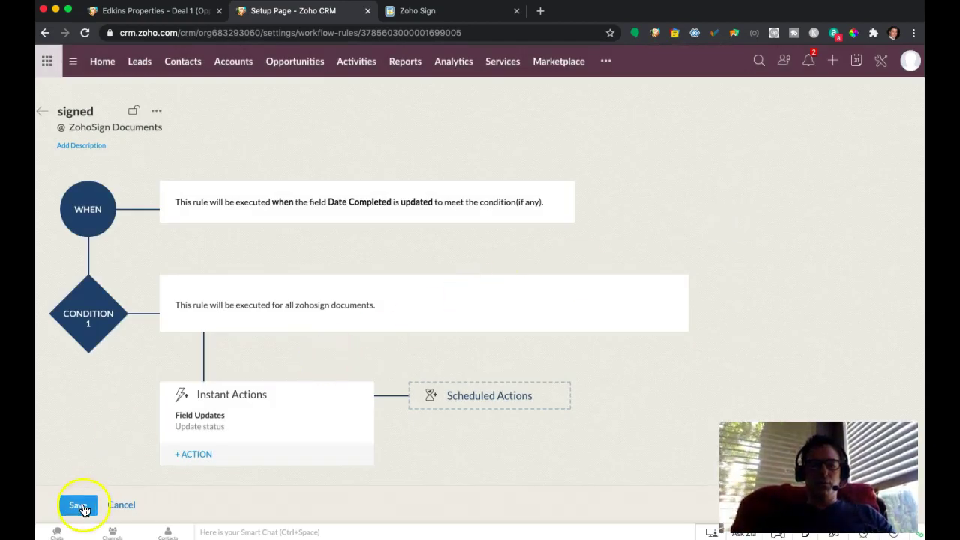
# - Save the signed rule, then reopen it and cancel back to the rules list
pyautogui.click(80, 506)
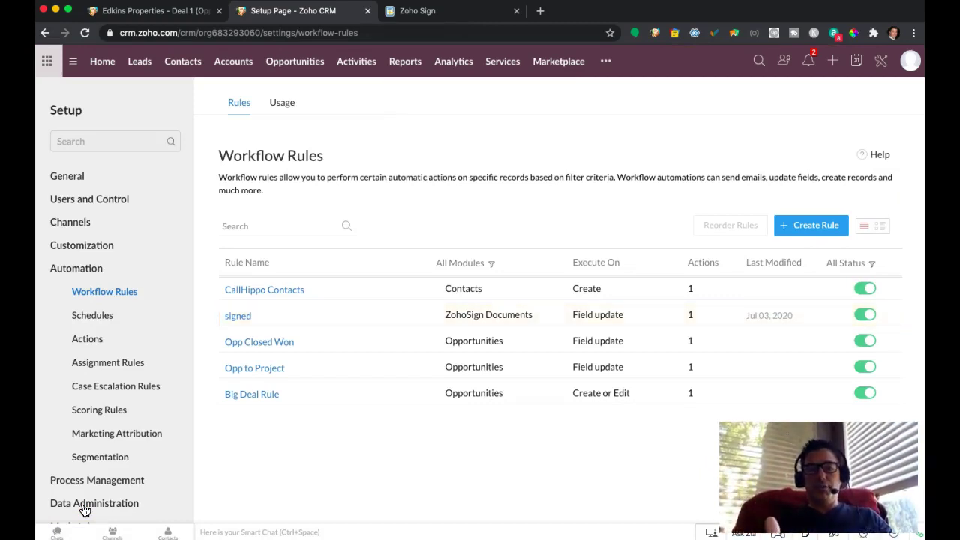
pyautogui.hotkey('ctrl', 'Down')
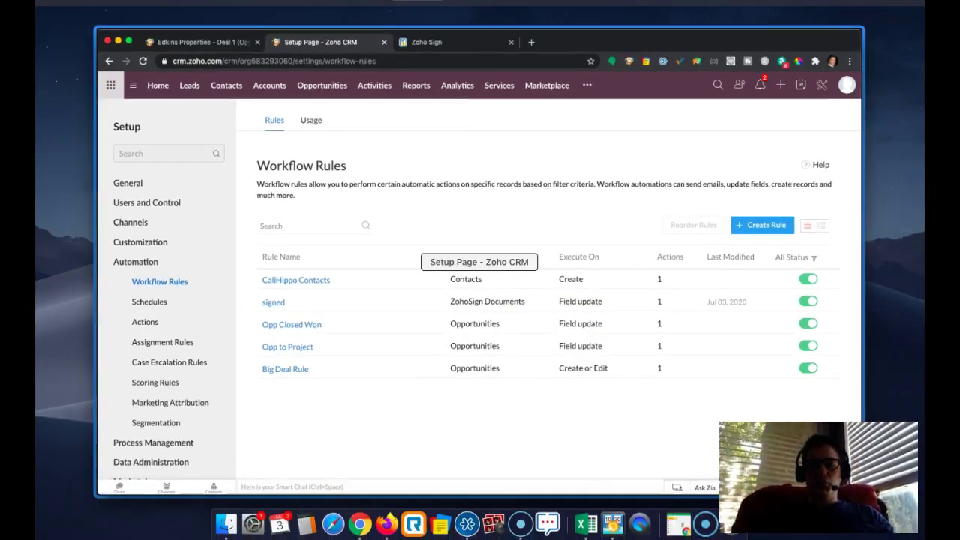
pyautogui.click(272, 306)
pyautogui.click(236, 318)
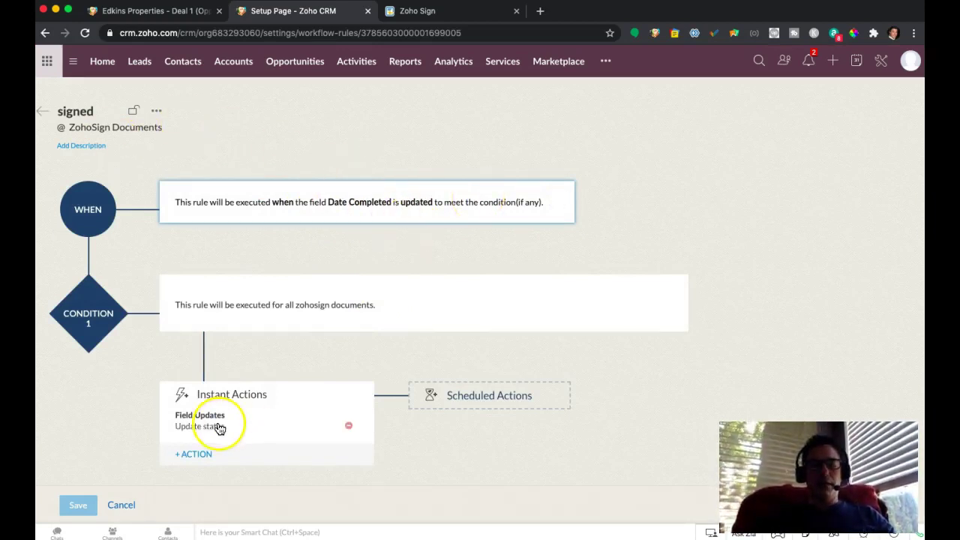
pyautogui.click(121, 505)
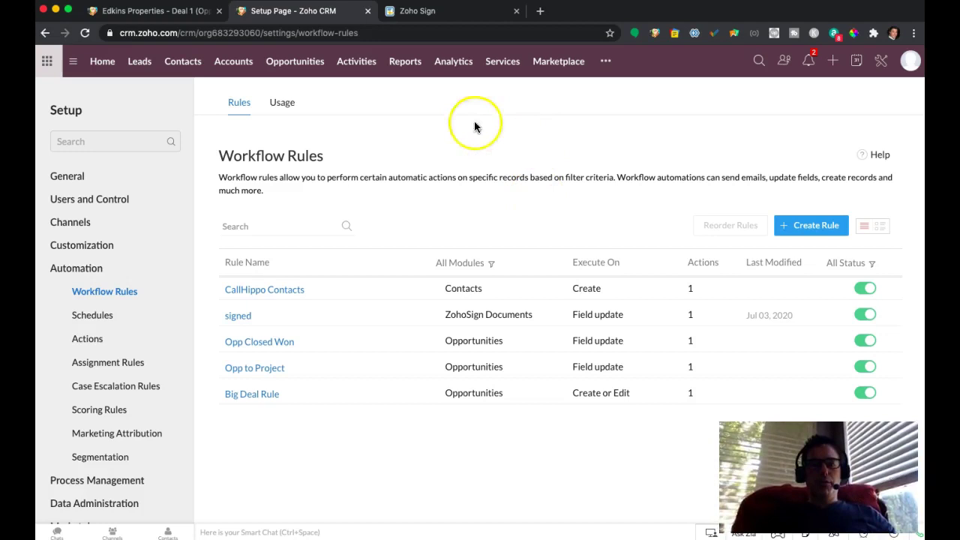
# - Check Send for Zoho Sign on Edkins Properties - Deal 1, then return to Workflow Rules
pyautogui.click(159, 11)
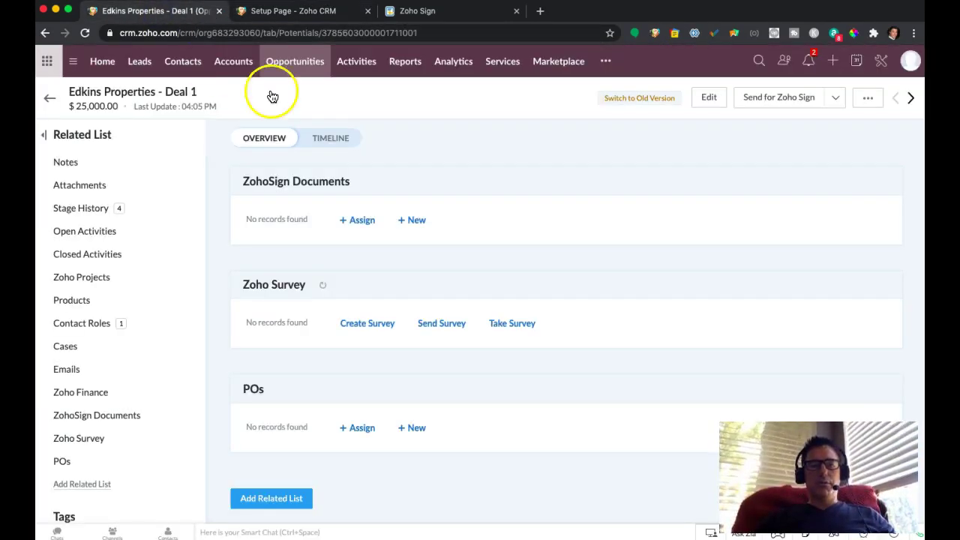
pyautogui.click(781, 103)
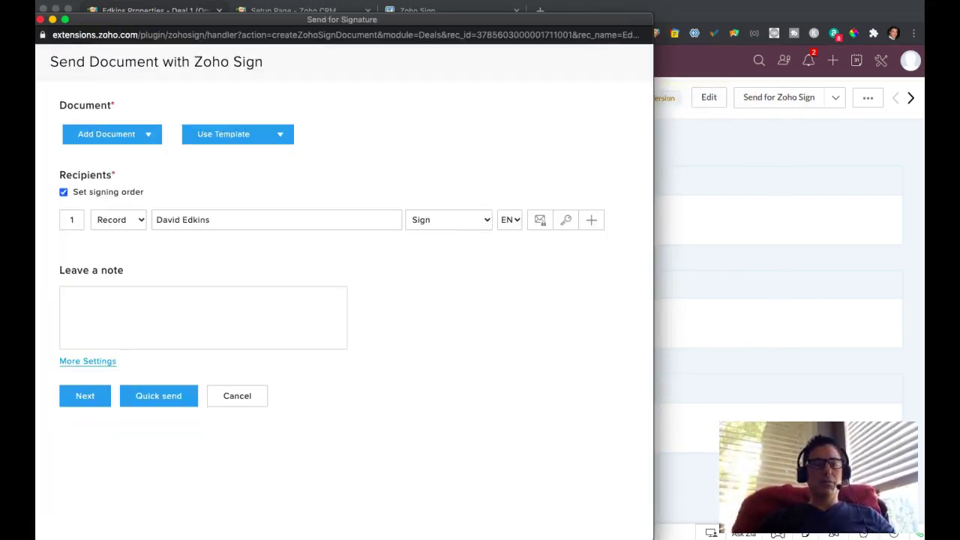
pyautogui.click(41, 20)
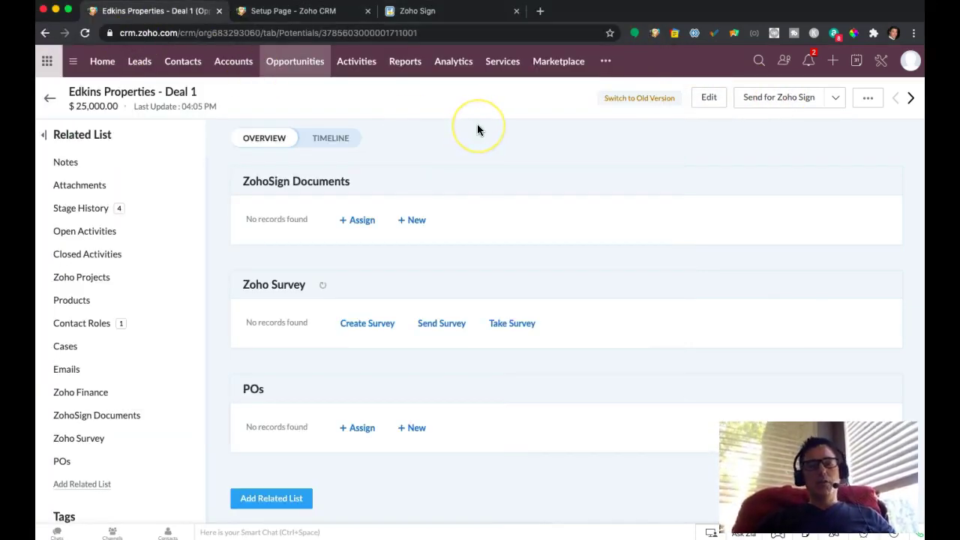
pyautogui.click(318, 16)
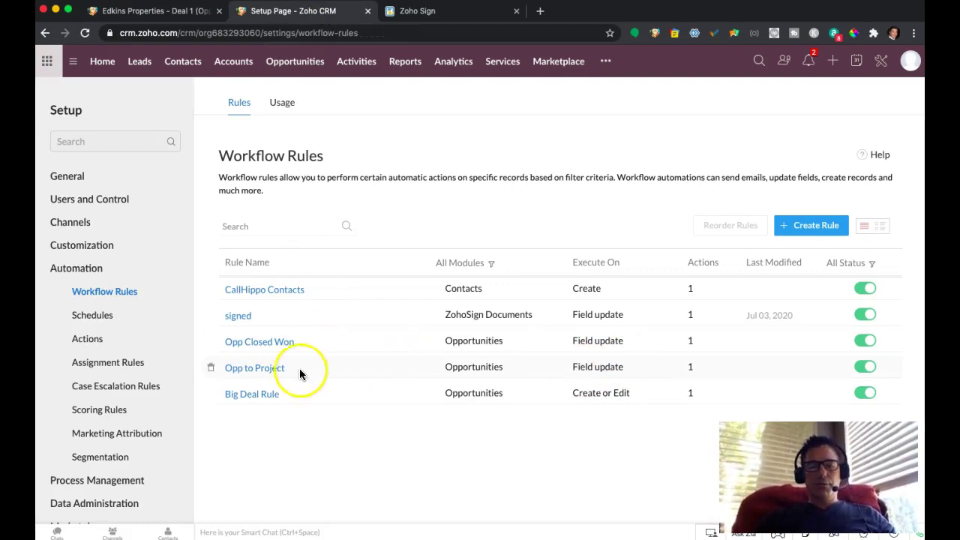
pyautogui.click(268, 367)
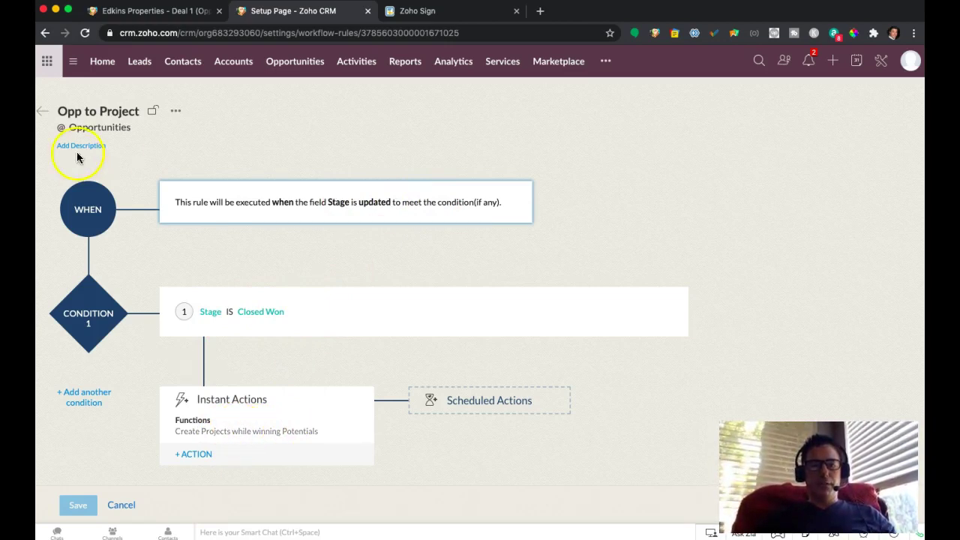
pyautogui.click(123, 508)
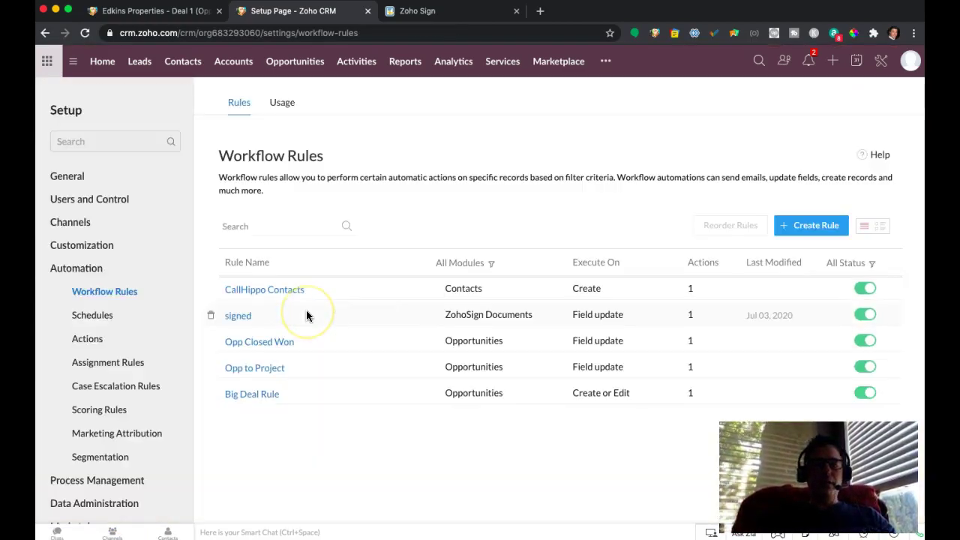
# - Open the Send for Zoho Sign window on Edkins Properties - Deal 1
pyautogui.click(181, 11)
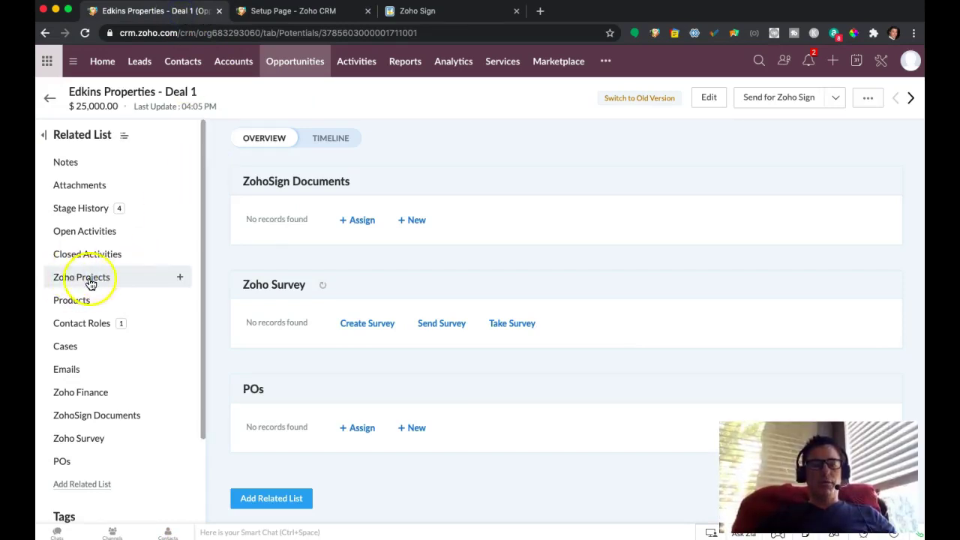
pyautogui.click(774, 102)
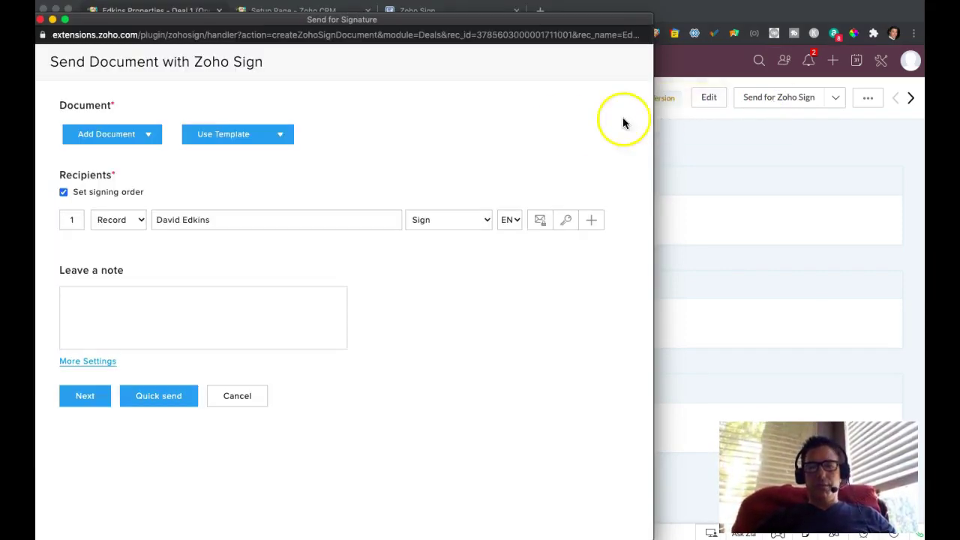
pyautogui.moveTo(508, 25); pyautogui.dragTo(545, 9)
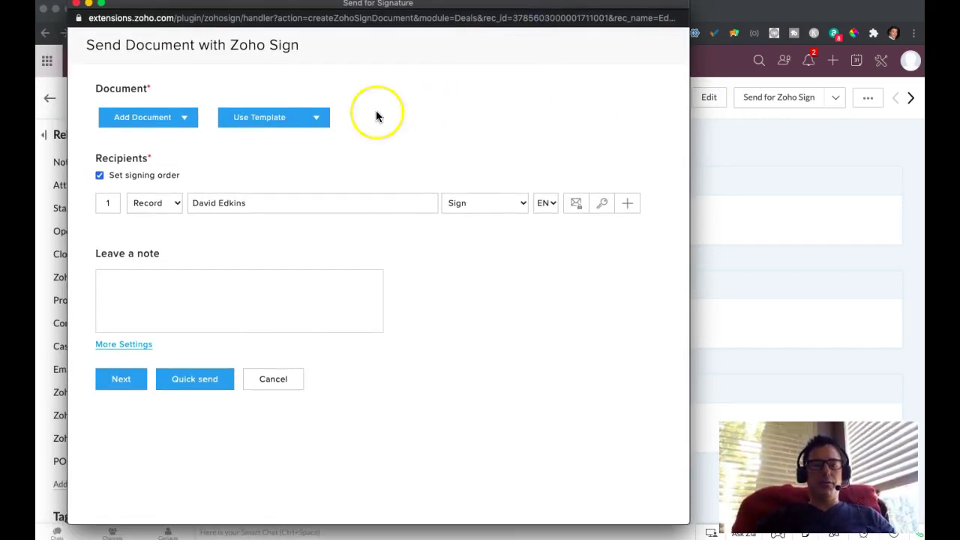
# - Generate the document from the Test Signature Document.docx mail merge template and send it to Zoho Sign
pyautogui.click(316, 117)
pyautogui.click(299, 162)
pyautogui.click(339, 158)
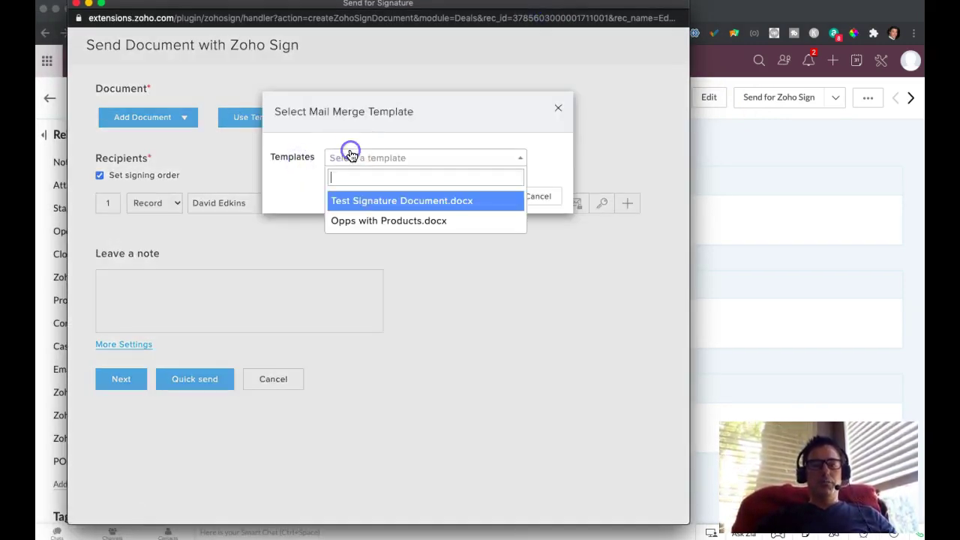
pyautogui.click(377, 200)
pyautogui.click(492, 197)
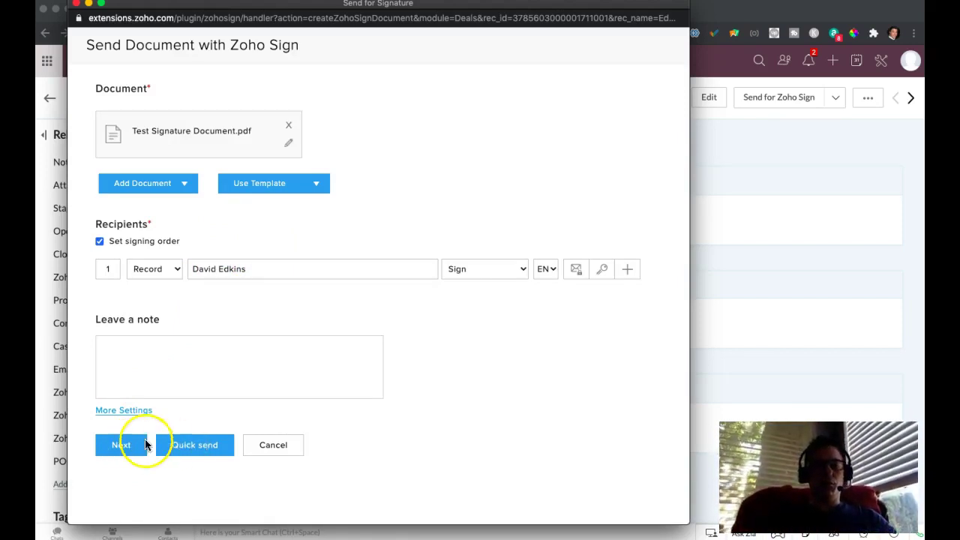
pyautogui.click(194, 446)
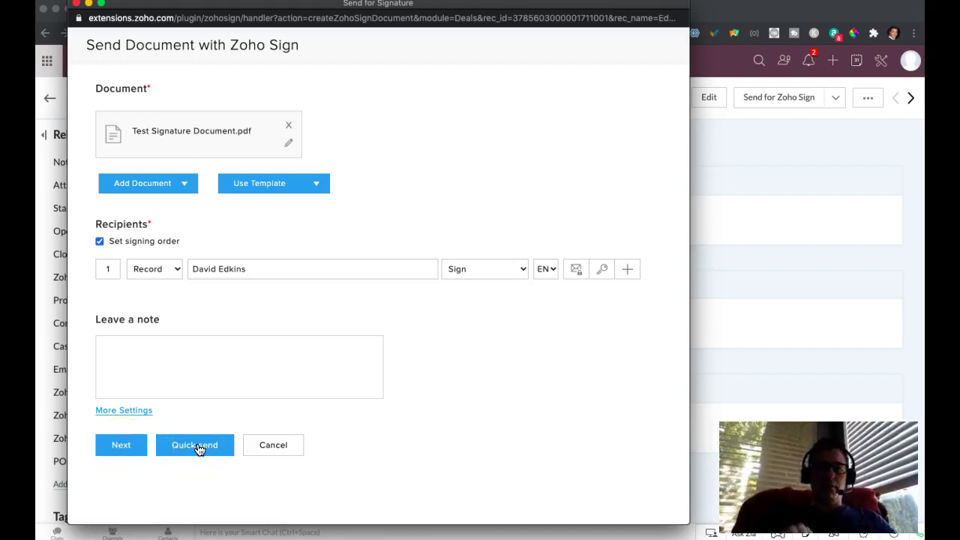
pyautogui.click(194, 446)
# - Use Quick send and rename the document to 'To Something Else'
pyautogui.click(124, 447)
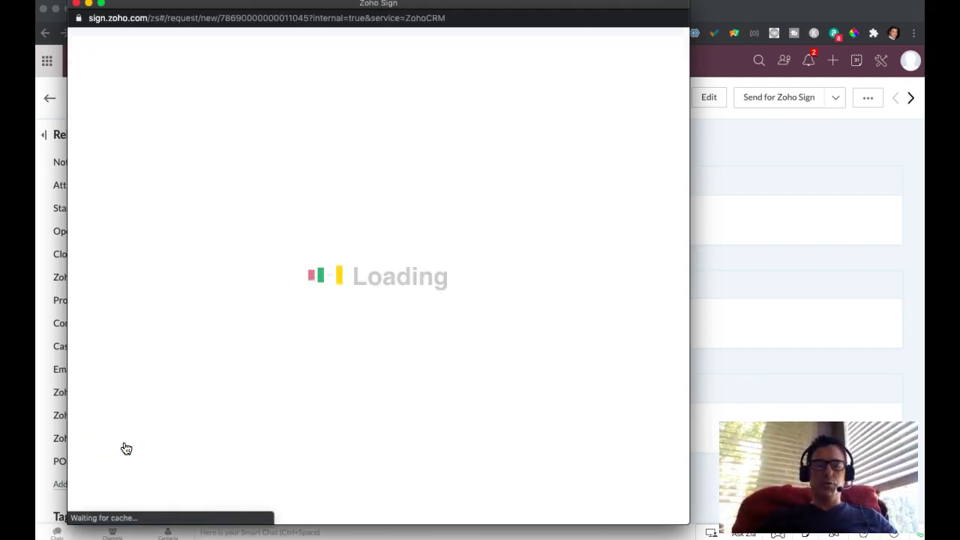
pyautogui.click(166, 327)
pyautogui.scroll(-2, 225, 326)
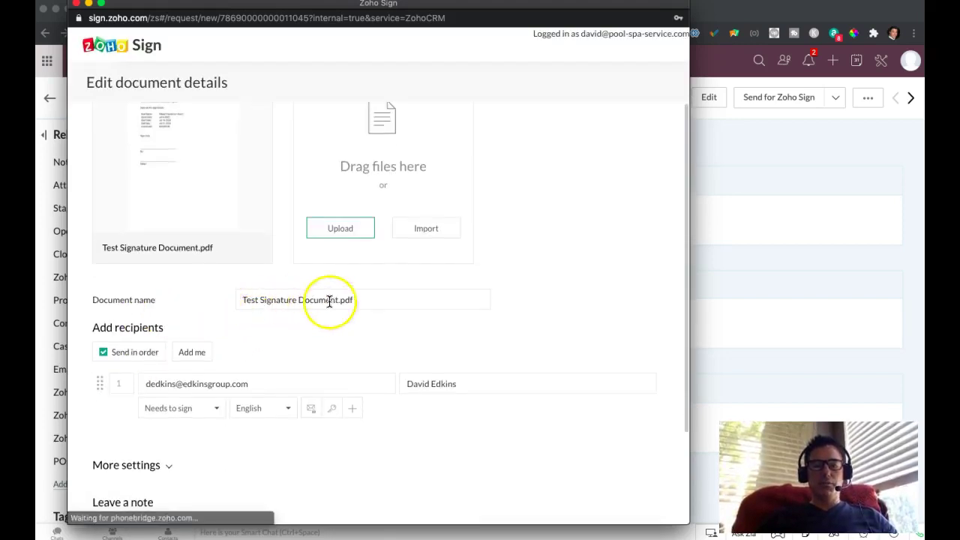
pyautogui.tripleClick(268, 300)
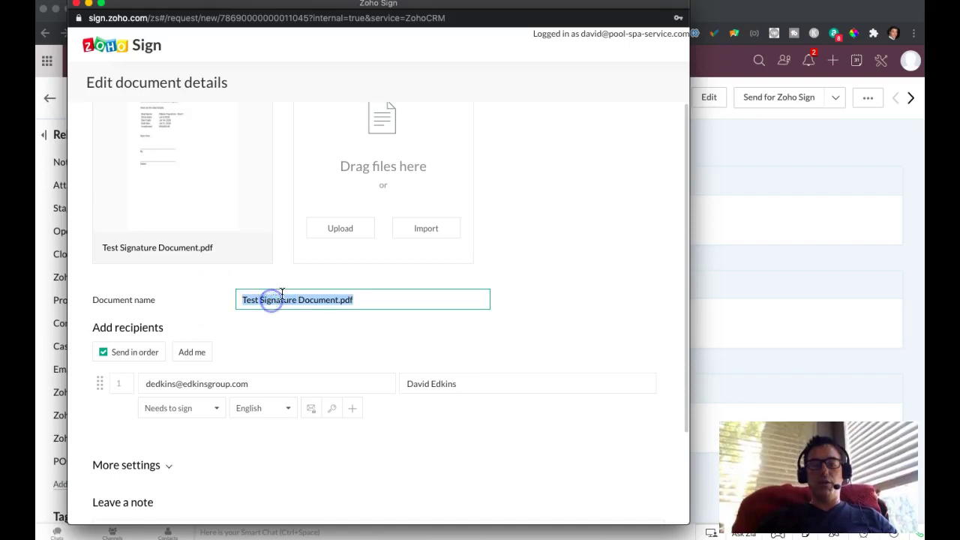
pyautogui.write('To Something Else')
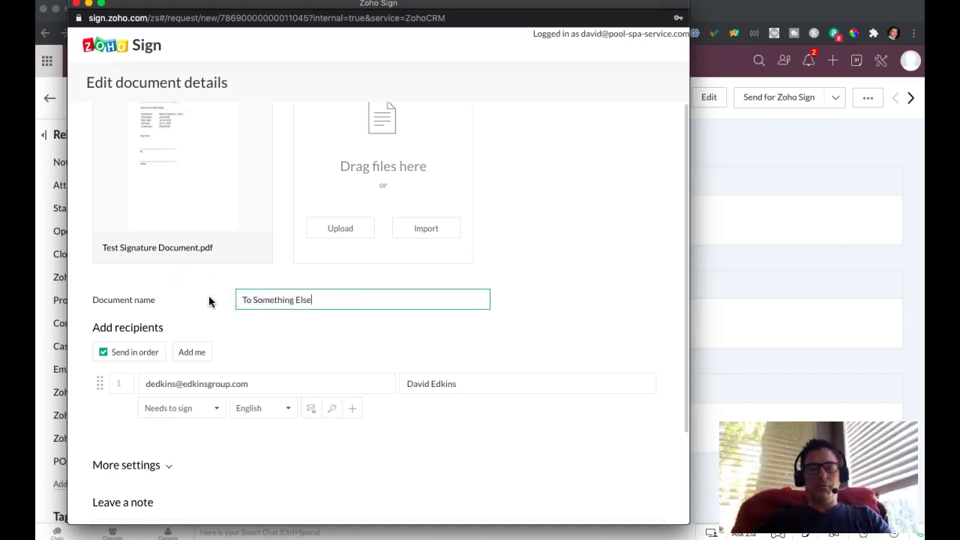
pyautogui.click(206, 297)
# - Expand More settings and continue to the document's Signature and Sign date fields
pyautogui.scroll(-2, 210, 300)
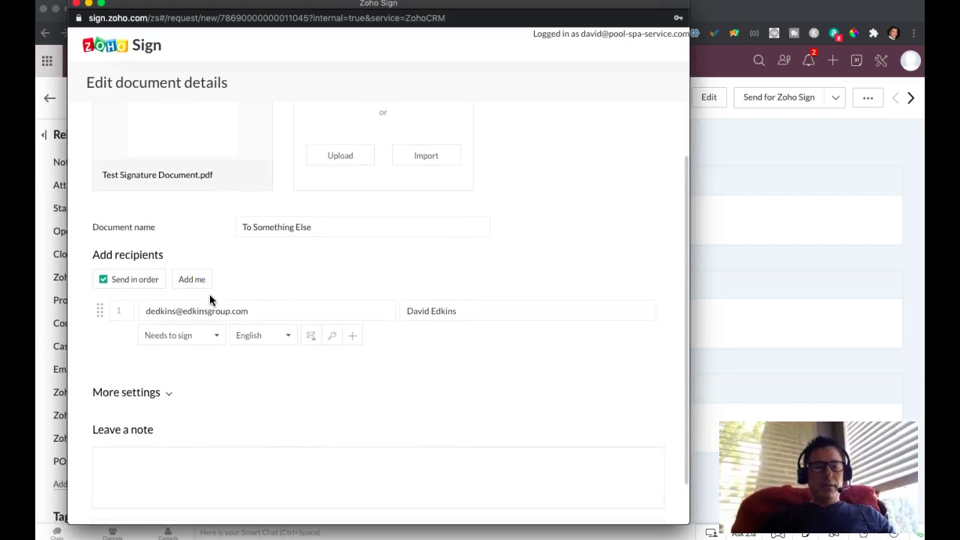
pyautogui.scroll(-1, 235, 345)
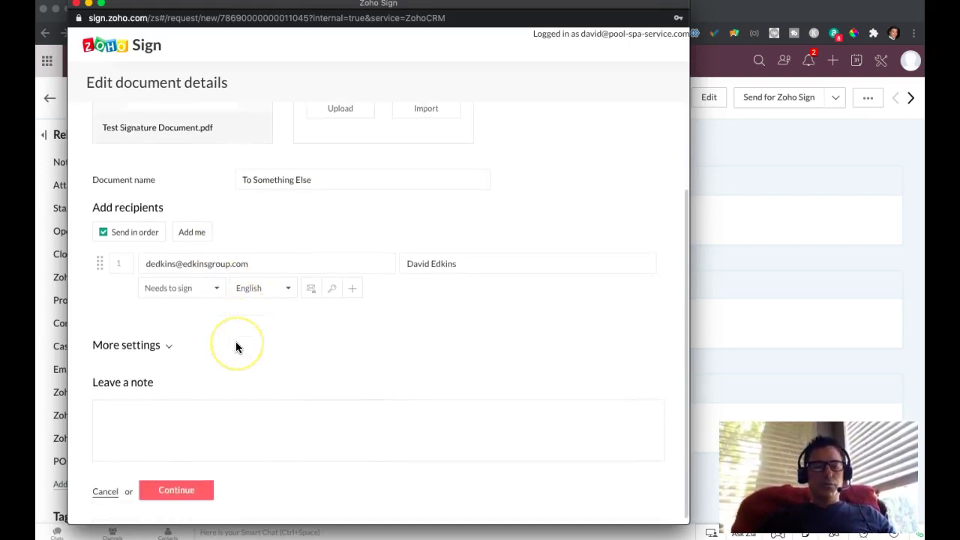
pyautogui.scroll(-1, 235, 345)
pyautogui.click(169, 339)
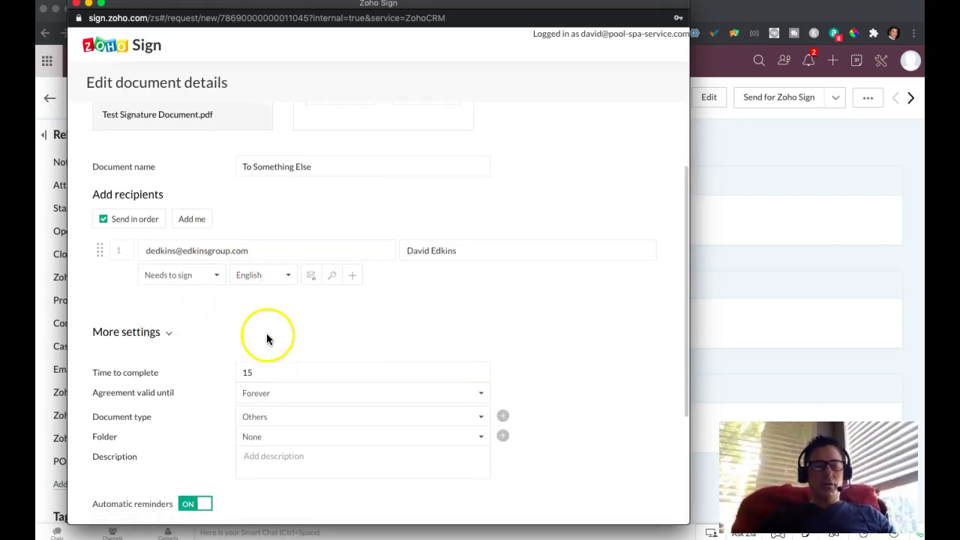
pyautogui.scroll(-2, 267, 337)
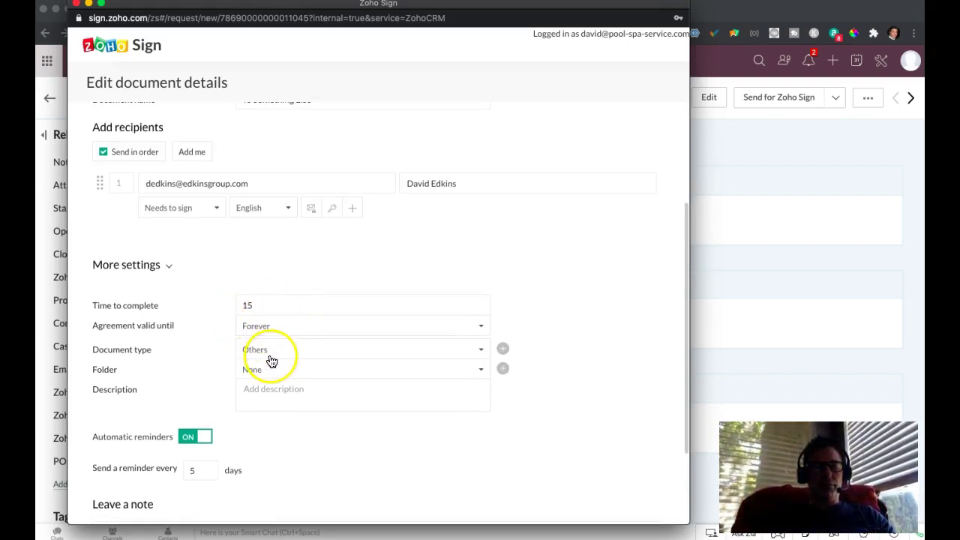
pyautogui.scroll(-3, 196, 349)
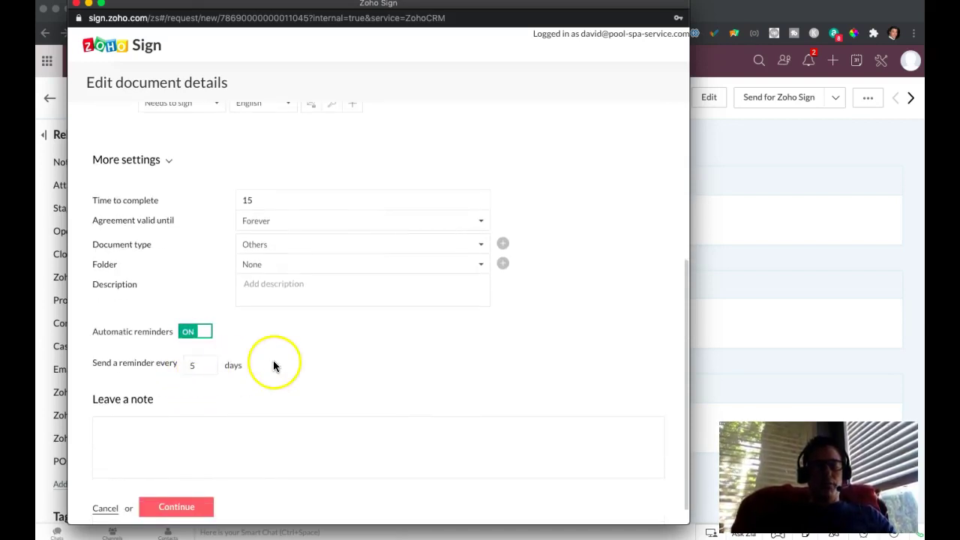
pyautogui.scroll(-1, 273, 360)
pyautogui.click(188, 488)
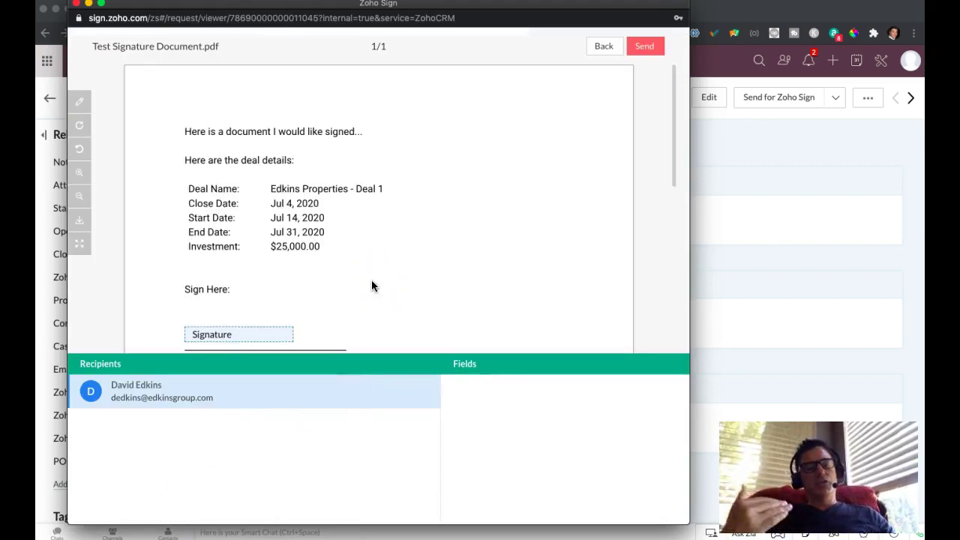
# - Send the To Something Else document, confirm the details, and close the success message
pyautogui.scroll(-1, 411, 234)
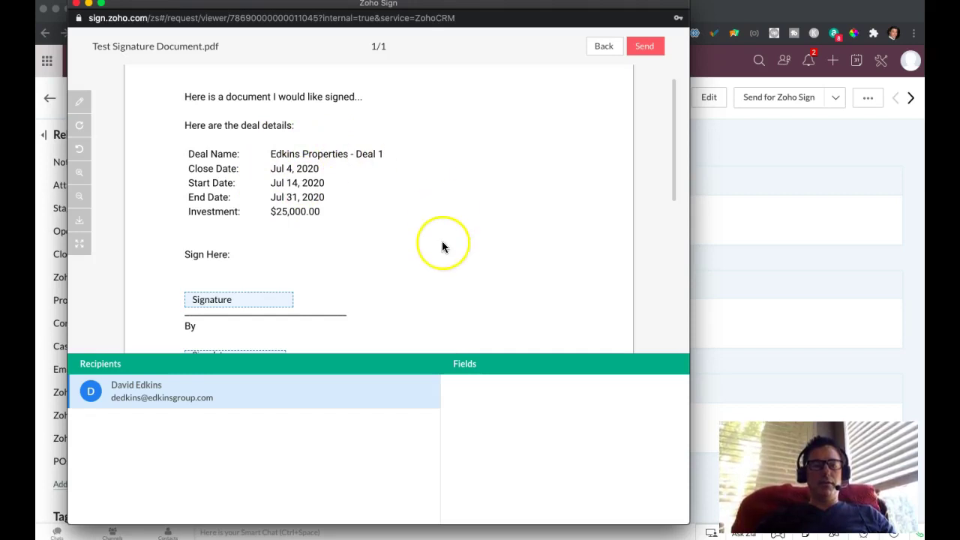
pyautogui.scroll(-2, 415, 252)
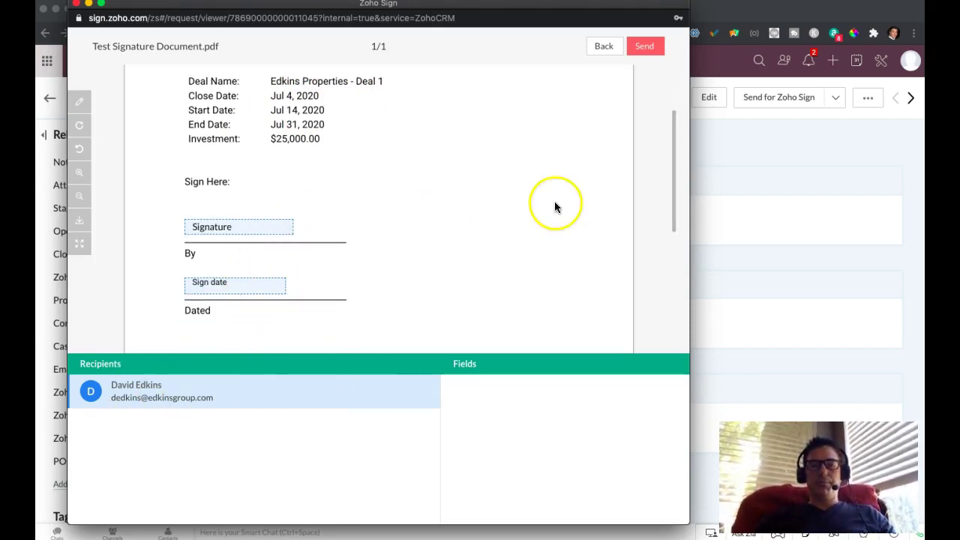
pyautogui.click(647, 50)
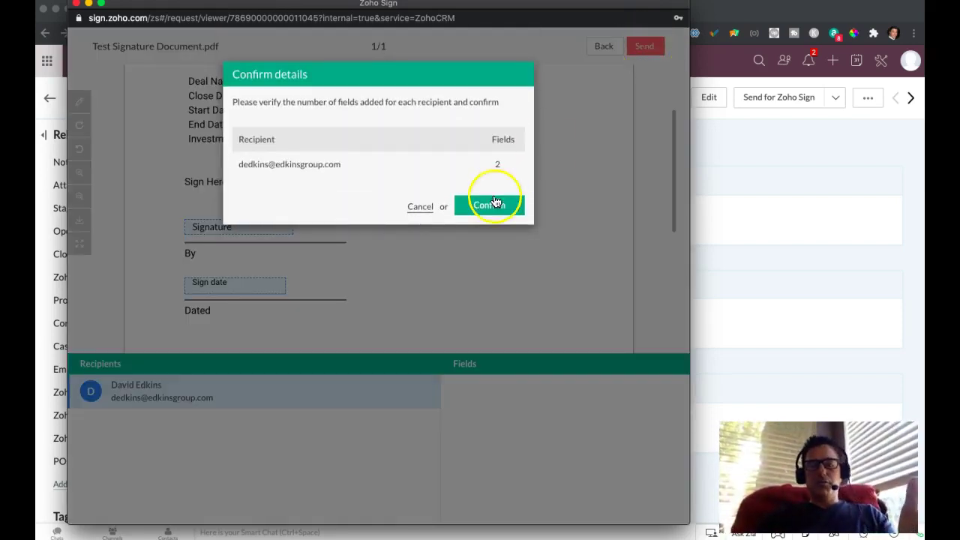
pyautogui.click(489, 205)
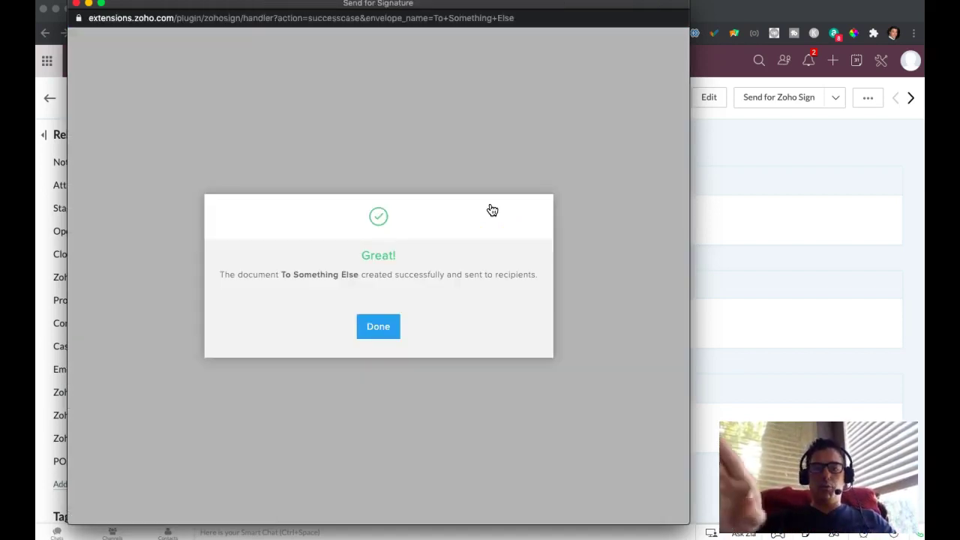
pyautogui.click(479, 215)
pyautogui.click(396, 324)
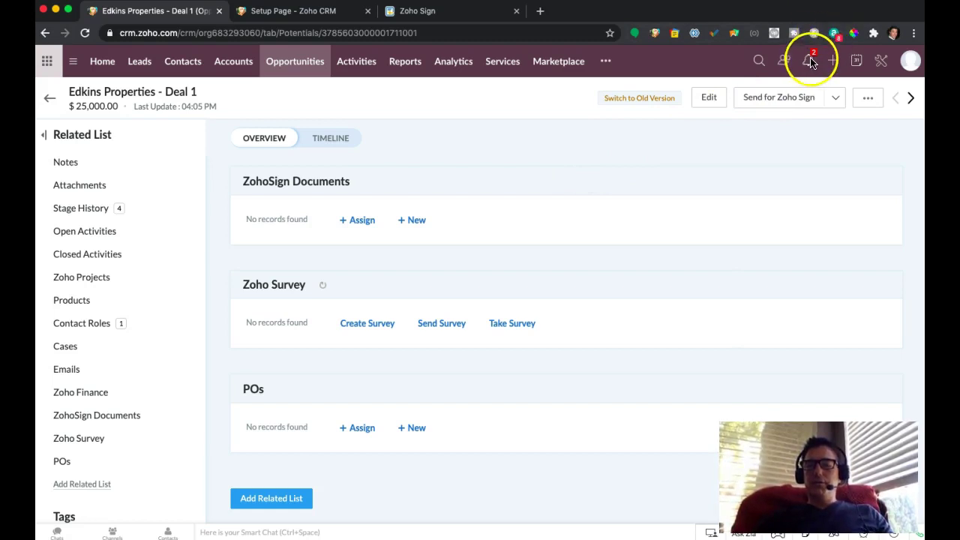
pyautogui.hotkey('ctrl', 'Right')
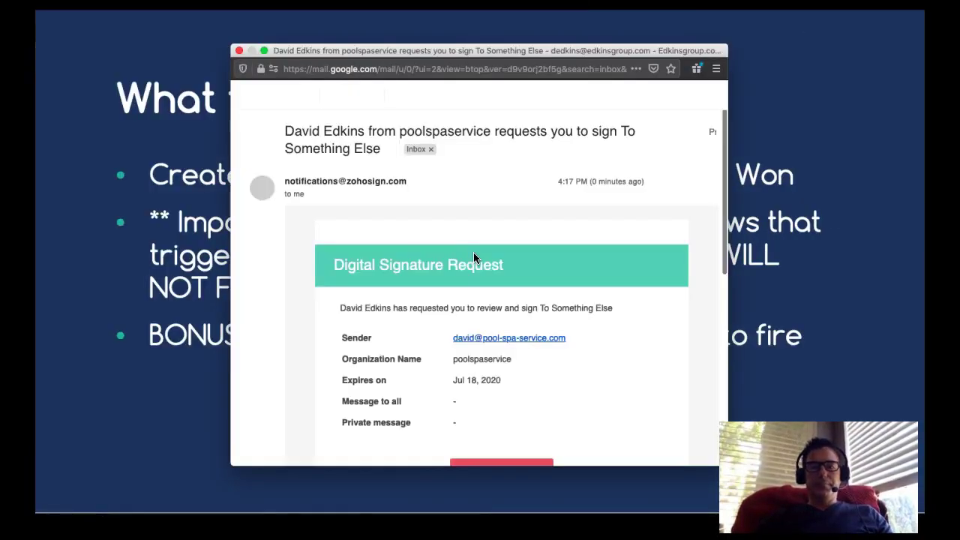
pyautogui.scroll(-2, 488, 251)
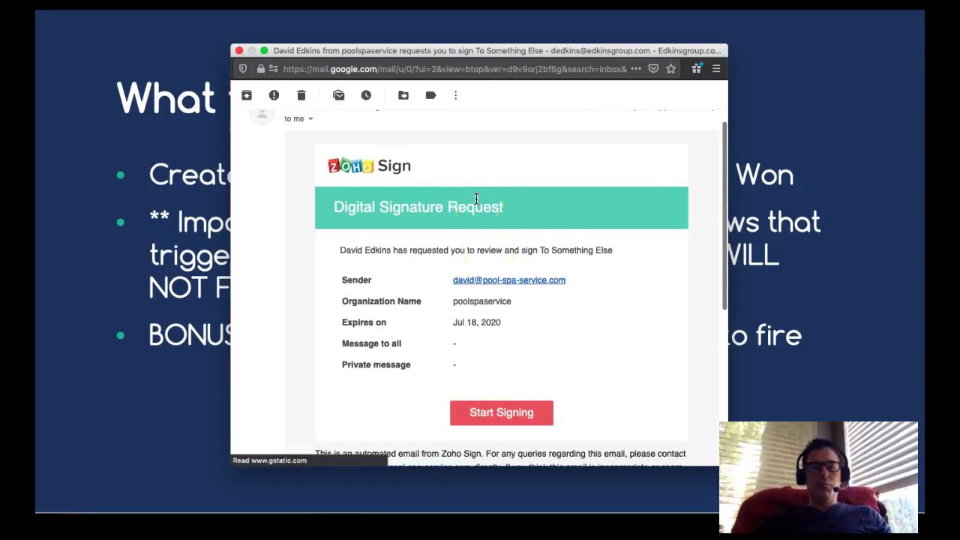
pyautogui.hotkey('ctrl', 'Left')
pyautogui.scroll(10, 476, 198)
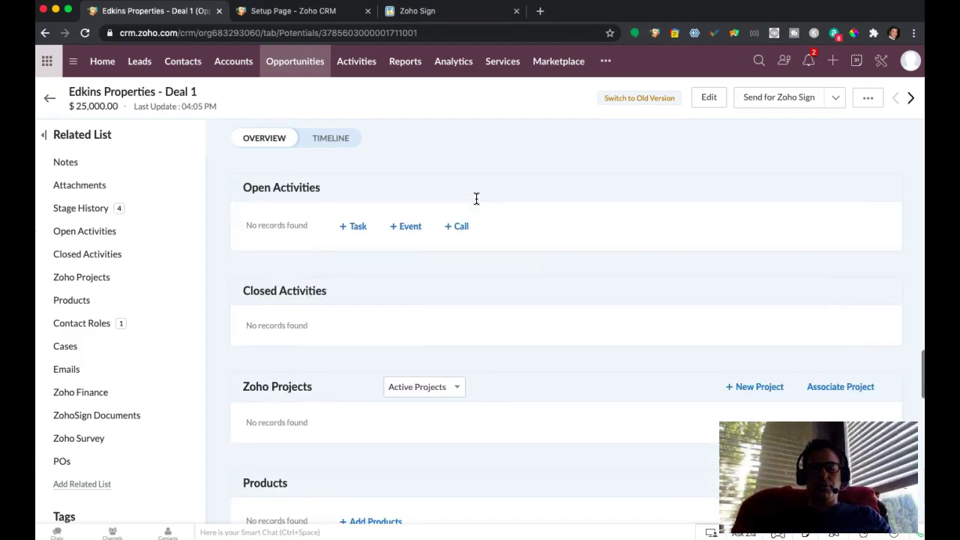
# - Confirm the deal still shows Registered, then open the To Something Else signing page from the email
pyautogui.scroll(10, 476, 198)
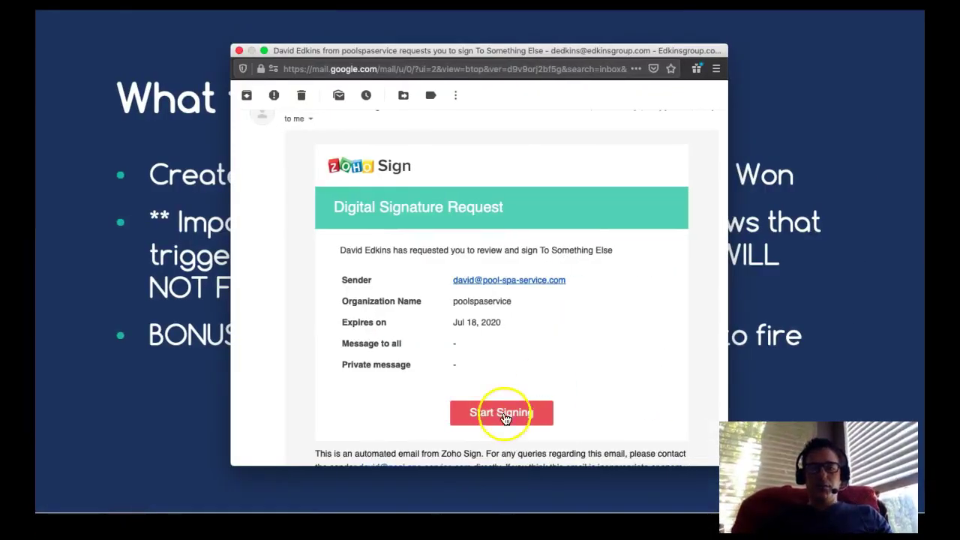
pyautogui.click(505, 418)
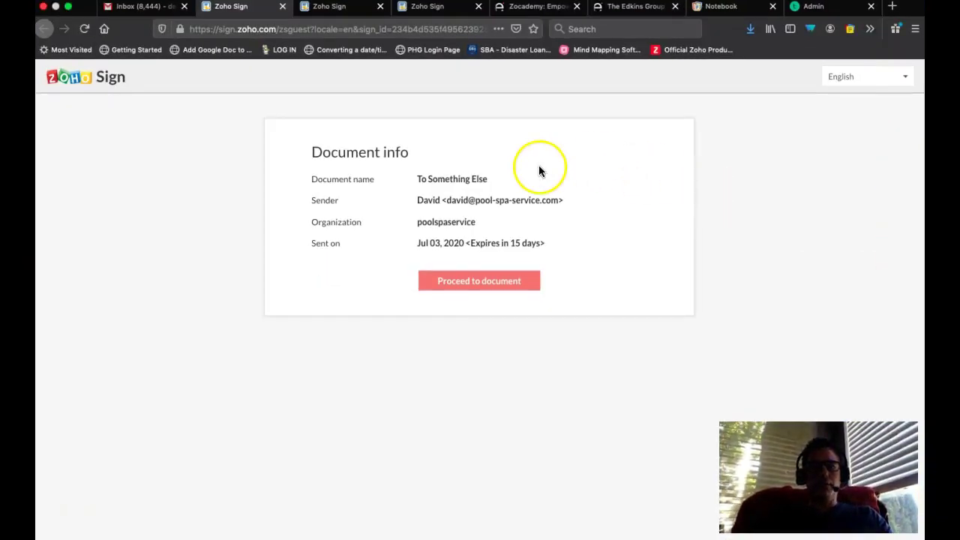
# - Open To Something Else and accept the electronic records and signatures disclosure
pyautogui.click(487, 283)
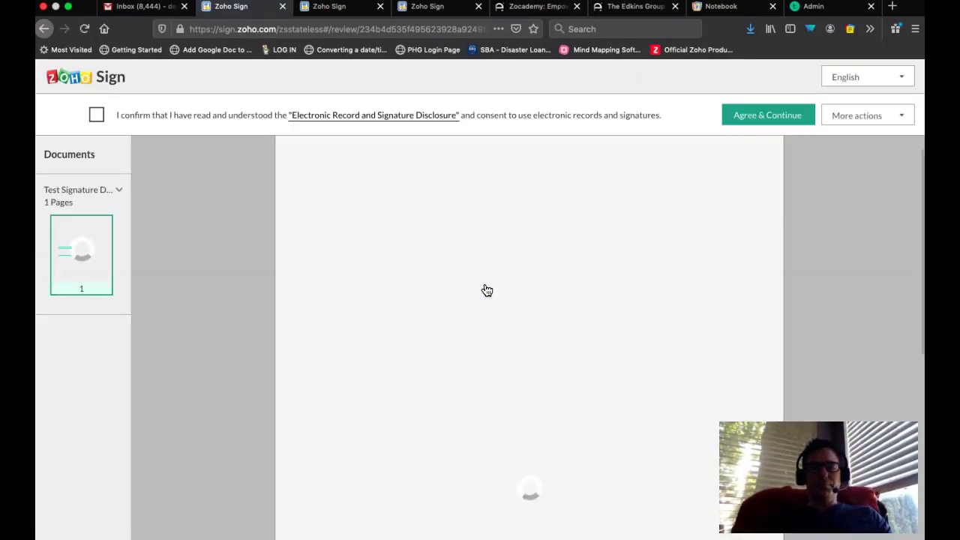
pyautogui.click(96, 115)
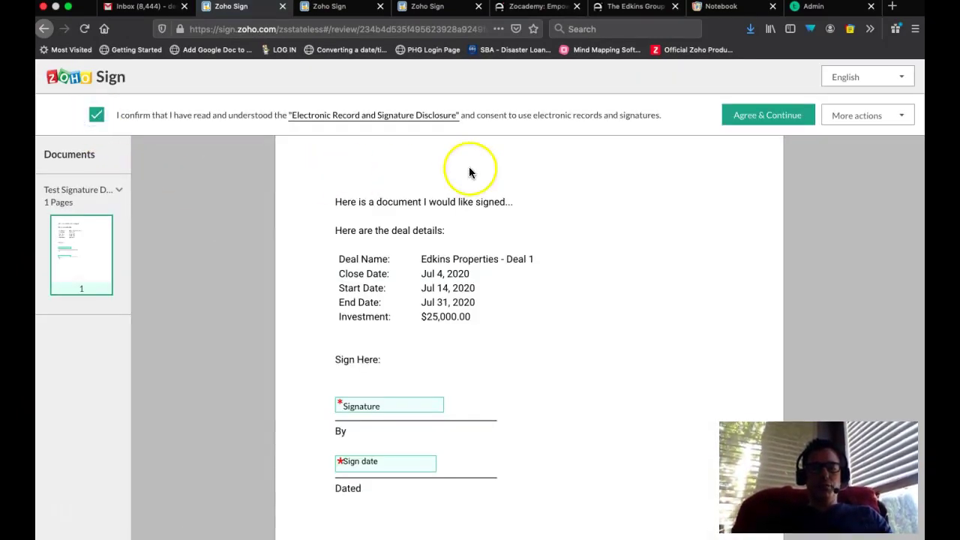
pyautogui.click(760, 112)
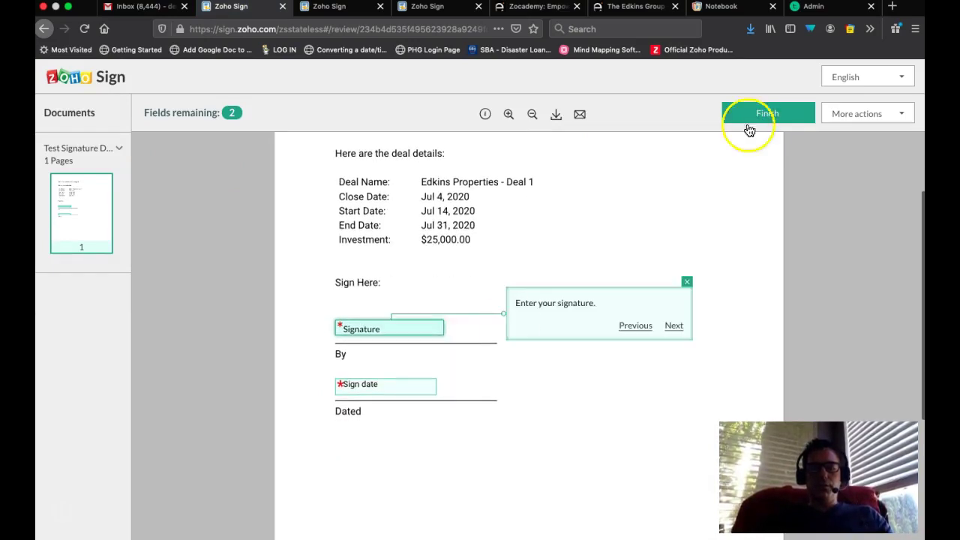
# - Fill in the signature and sign date, finish signing, and bring the presentation slide back
pyautogui.click(416, 334)
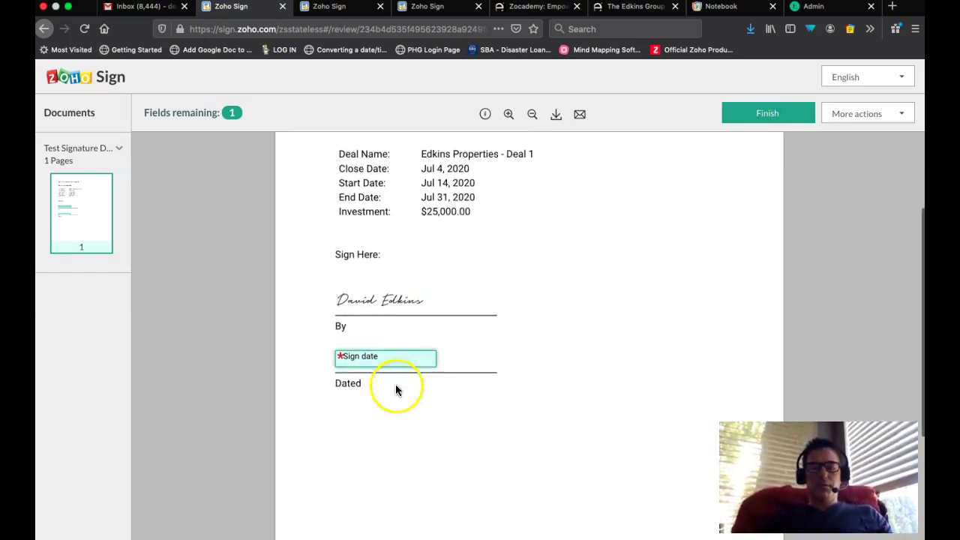
pyautogui.click(394, 332)
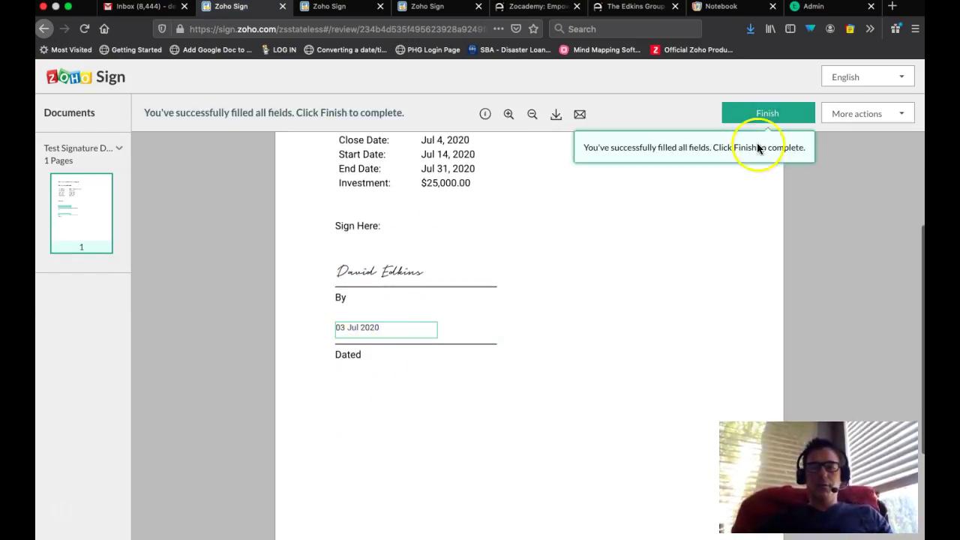
pyautogui.click(774, 117)
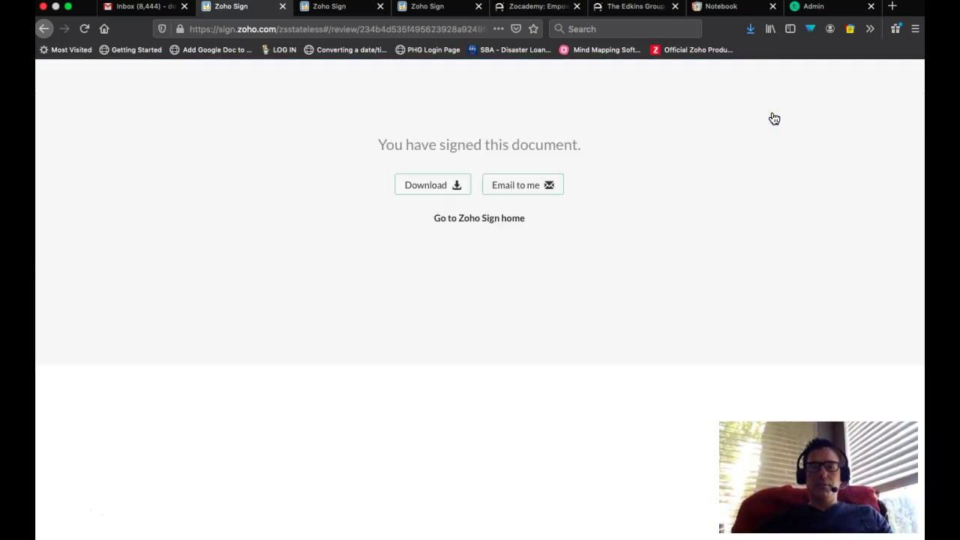
pyautogui.hotkey('ctrl', 'Up')
pyautogui.click(583, 255)
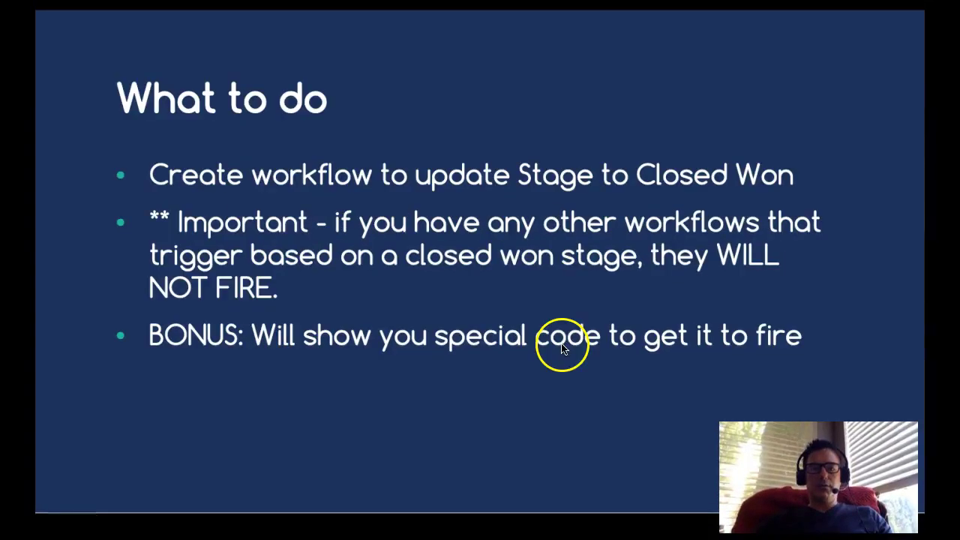
# - Switch back to the Chrome window showing the Edkins Properties - Deal 1 record
pyautogui.press('super+Tab')
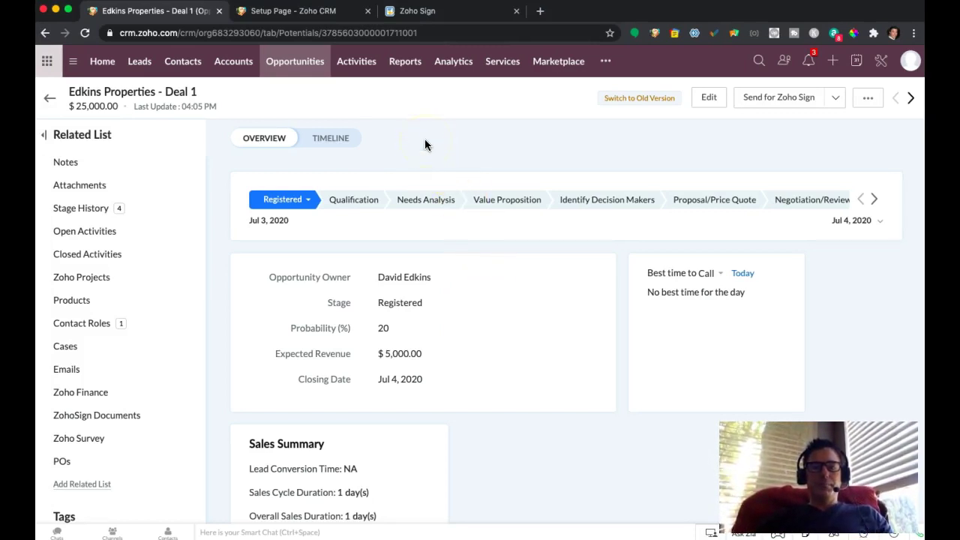
# - Reload the deal, confirm To Something Else is Signed in ZohoSign Documents, then return to Workflow Rules
pyautogui.click(85, 33)
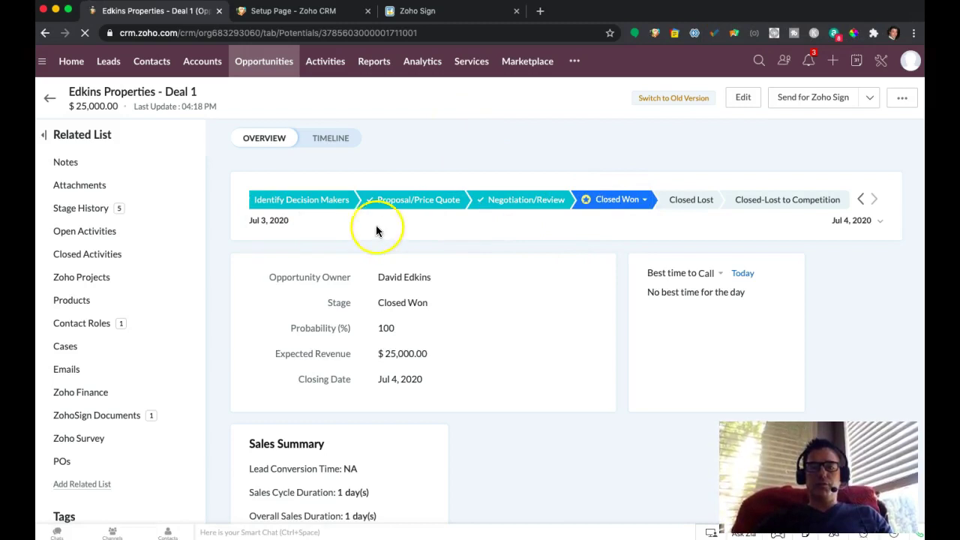
pyautogui.click(108, 422)
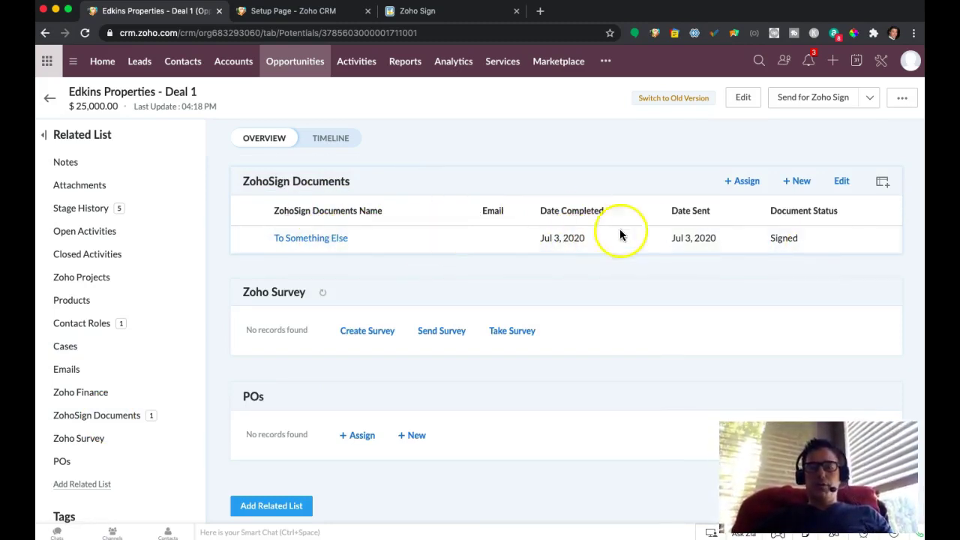
pyautogui.click(884, 188)
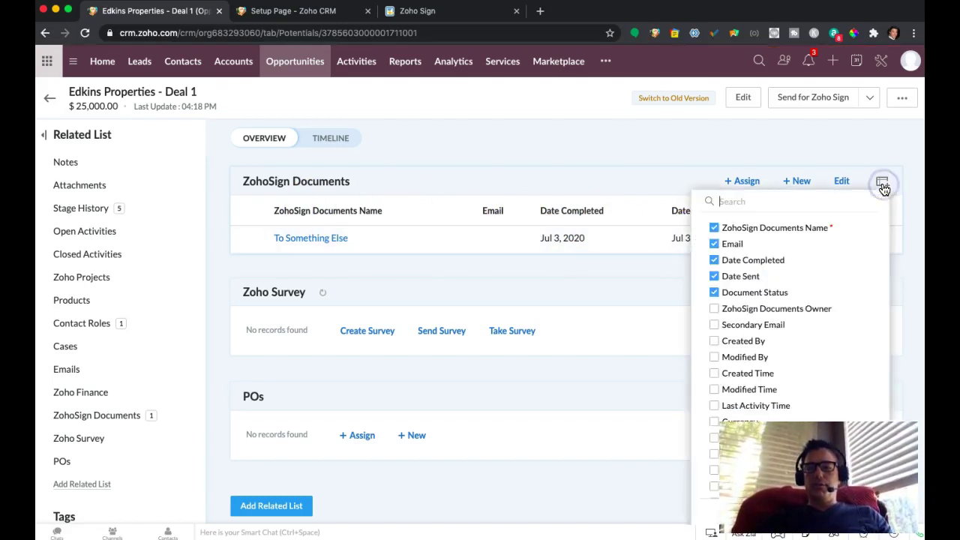
pyautogui.scroll(-2, 847, 225)
pyautogui.scroll(-5, 736, 308)
pyautogui.click(825, 429)
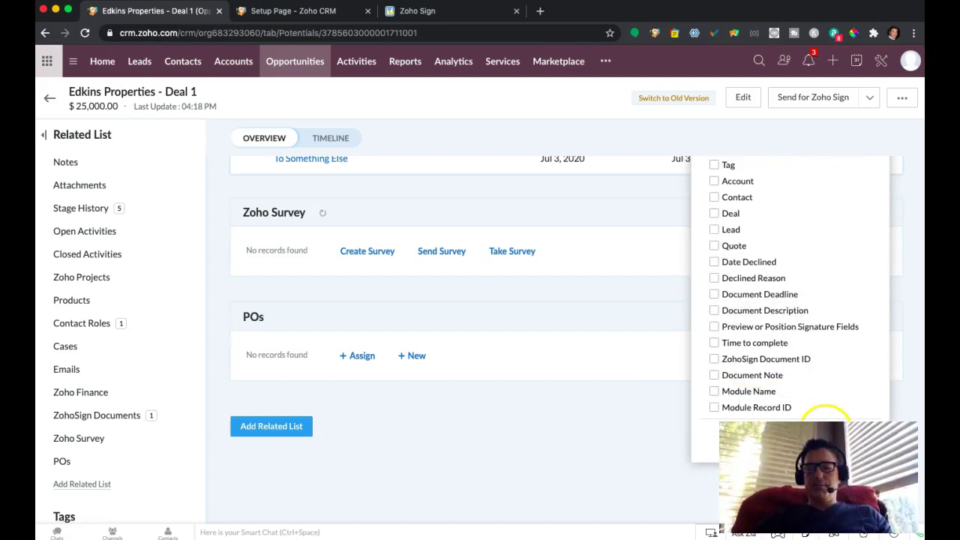
pyautogui.scroll(5, 514, 207)
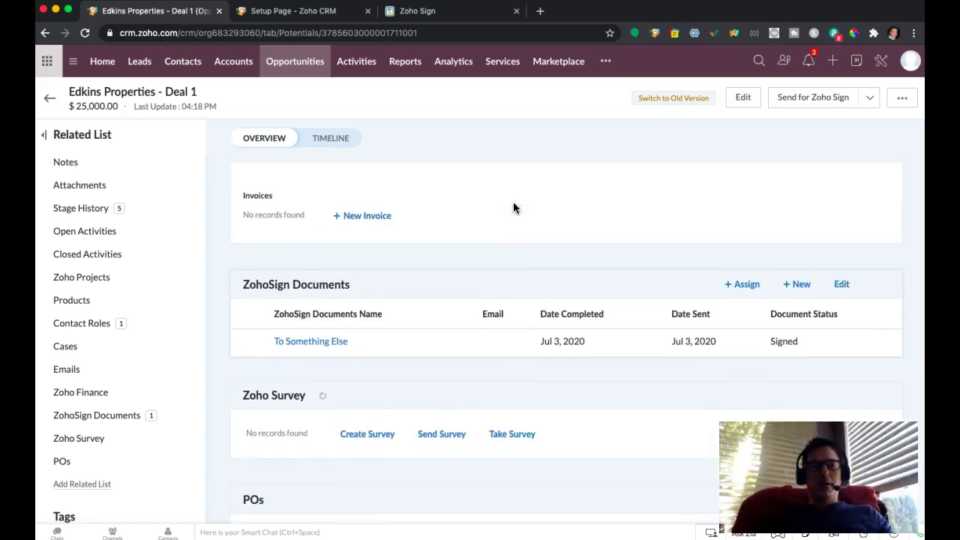
pyautogui.click(293, 17)
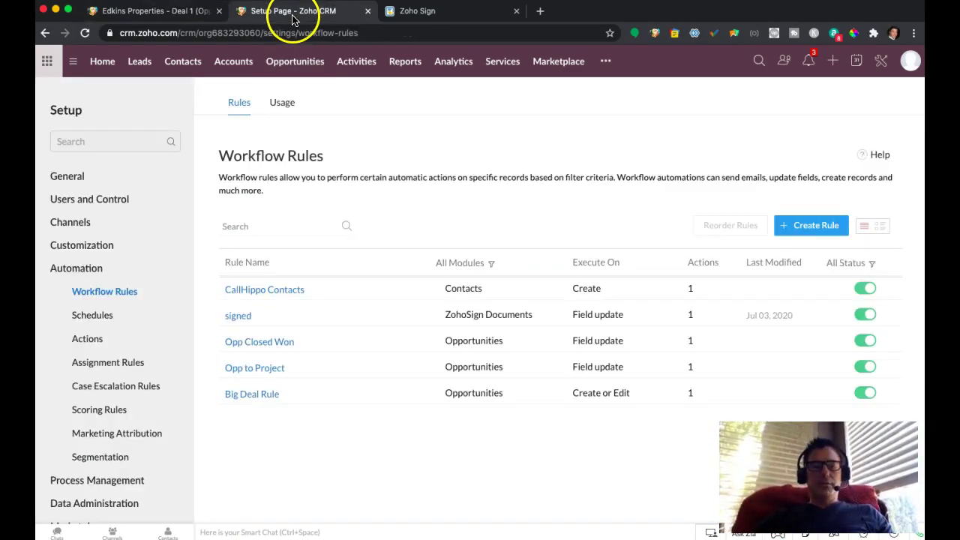
# - Add the 'Trigger workflow on signing of doc' function as an action on the signed rule
pyautogui.click(240, 318)
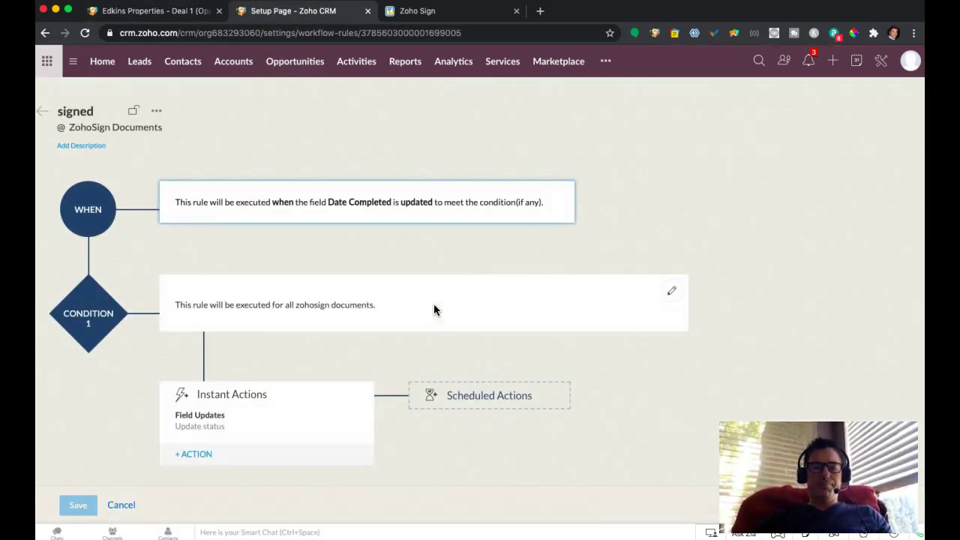
pyautogui.click(199, 454)
pyautogui.scroll(-1, 295, 447)
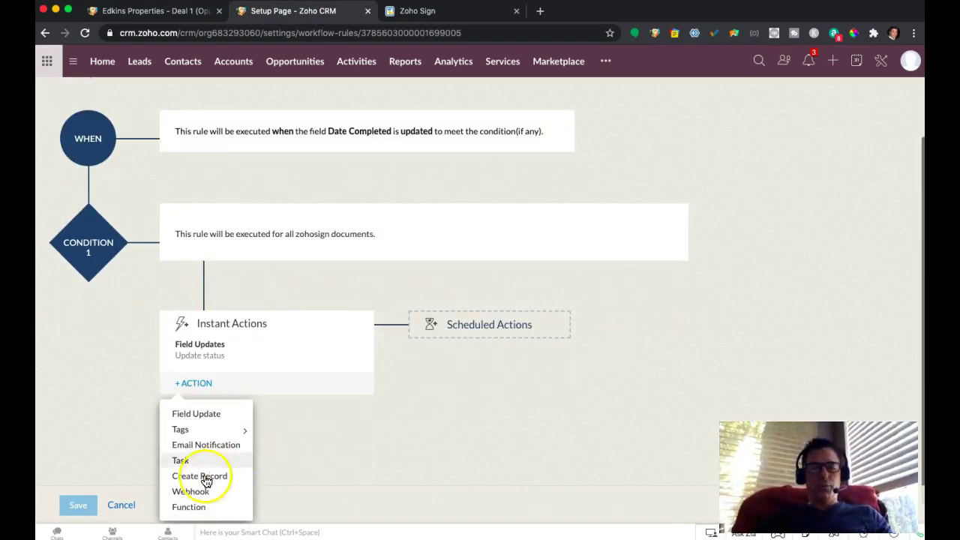
pyautogui.click(188, 509)
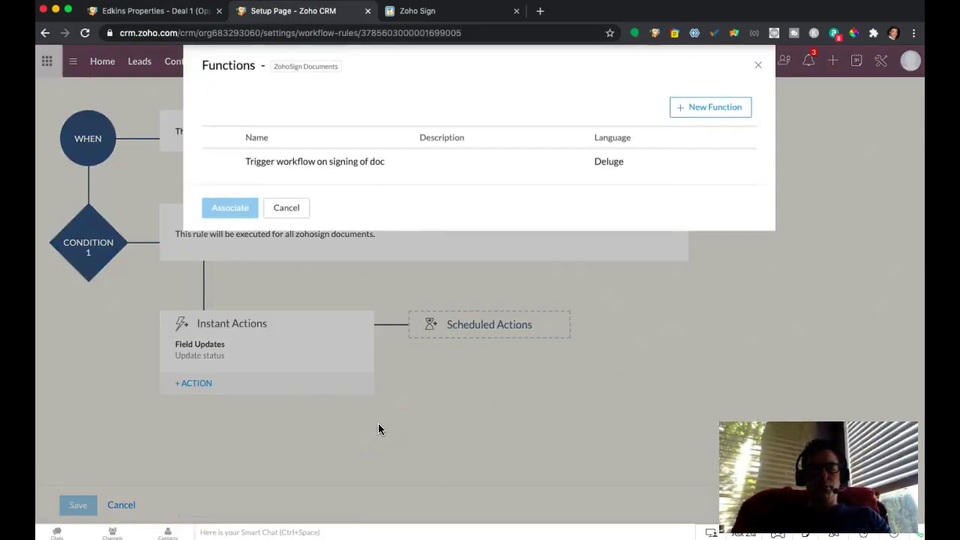
pyautogui.click(330, 166)
pyautogui.click(226, 211)
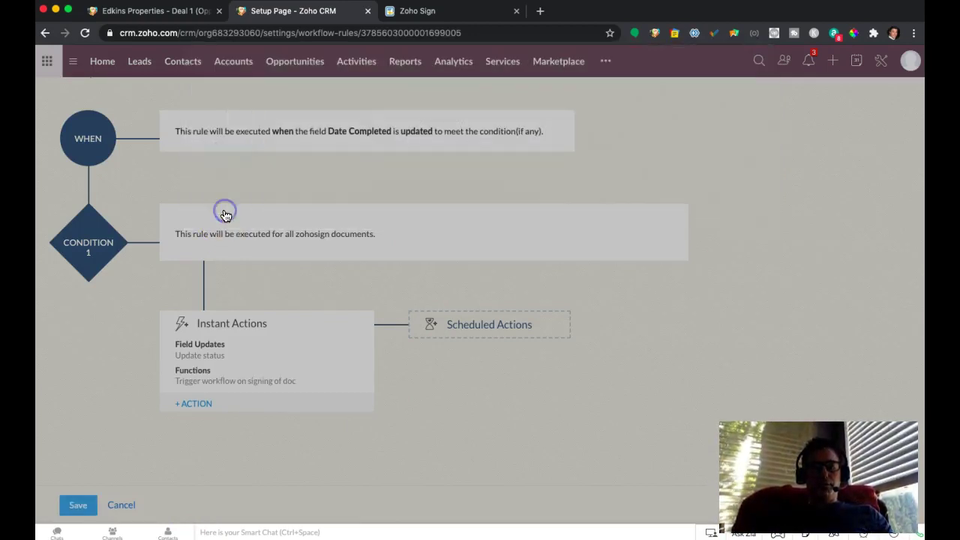
pyautogui.click(289, 384)
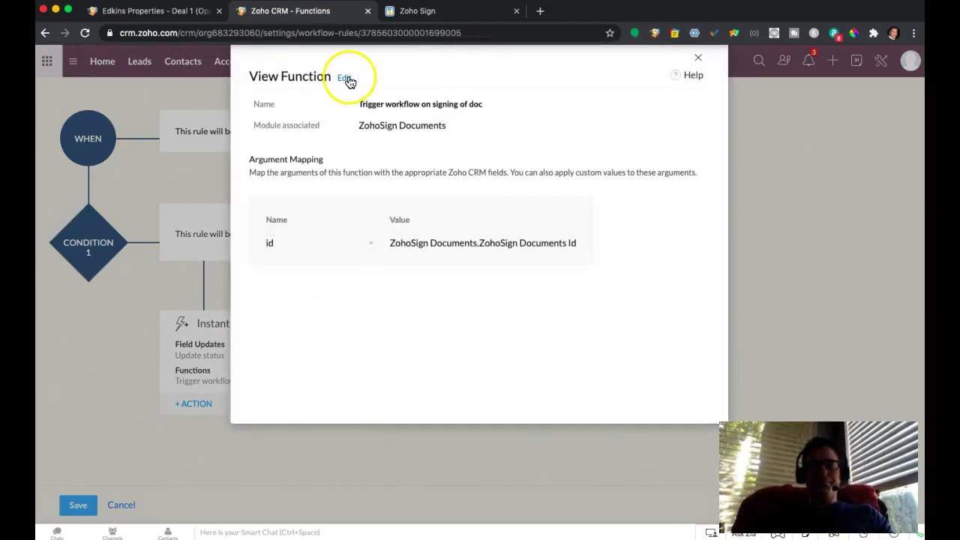
# - Open the function's Deluge editor and inspect the workflow trigger option on the updateRecord line
pyautogui.click(346, 79)
pyautogui.click(575, 107)
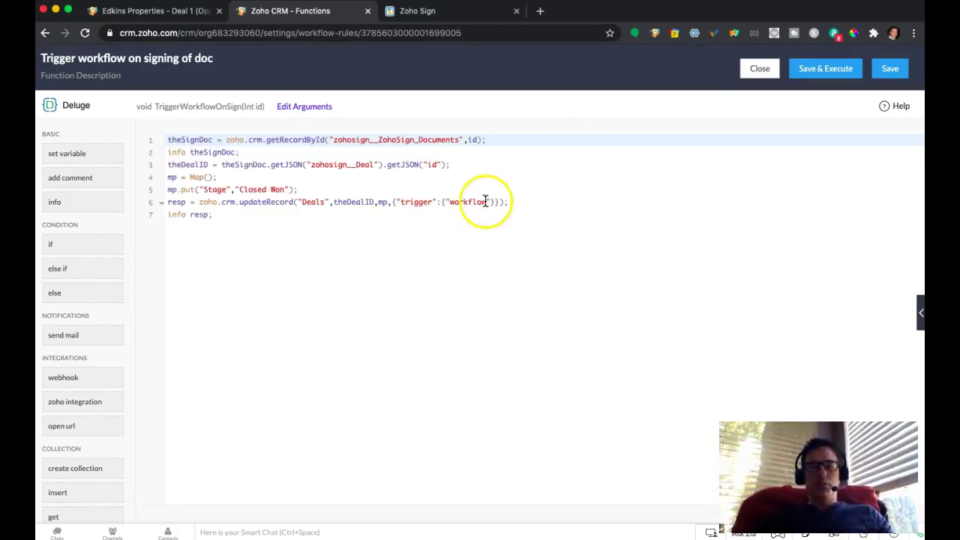
pyautogui.click(365, 204)
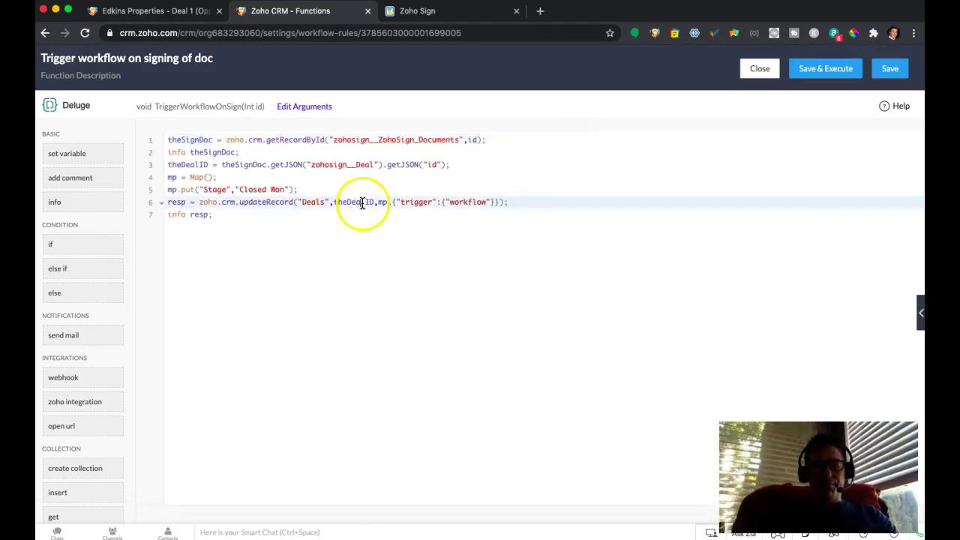
pyautogui.click(498, 202)
pyautogui.moveTo(498, 202); pyautogui.dragTo(407, 202)
pyautogui.click(510, 202)
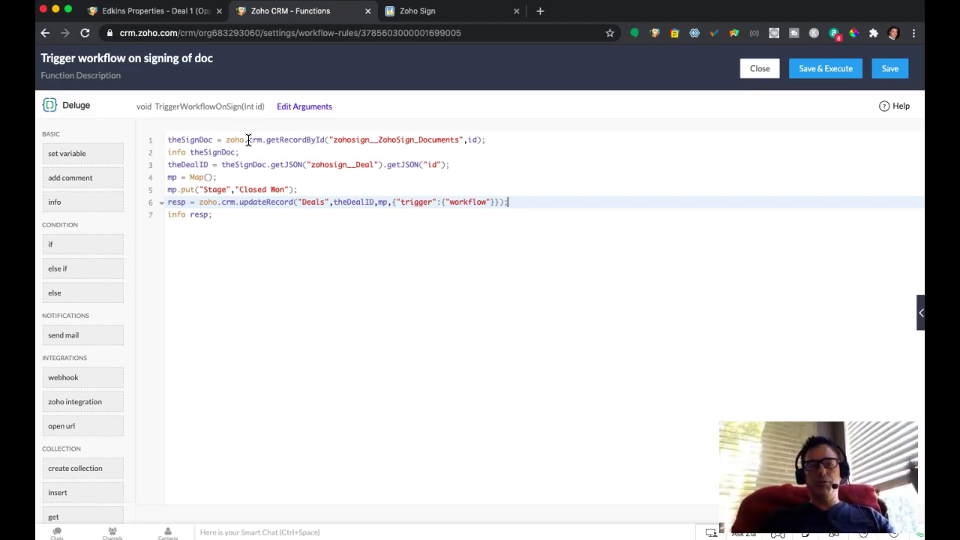
# - Review the lines that set the deal's Stage to Closed Won, then save the function
pyautogui.moveTo(297, 189); pyautogui.dragTo(161, 178)
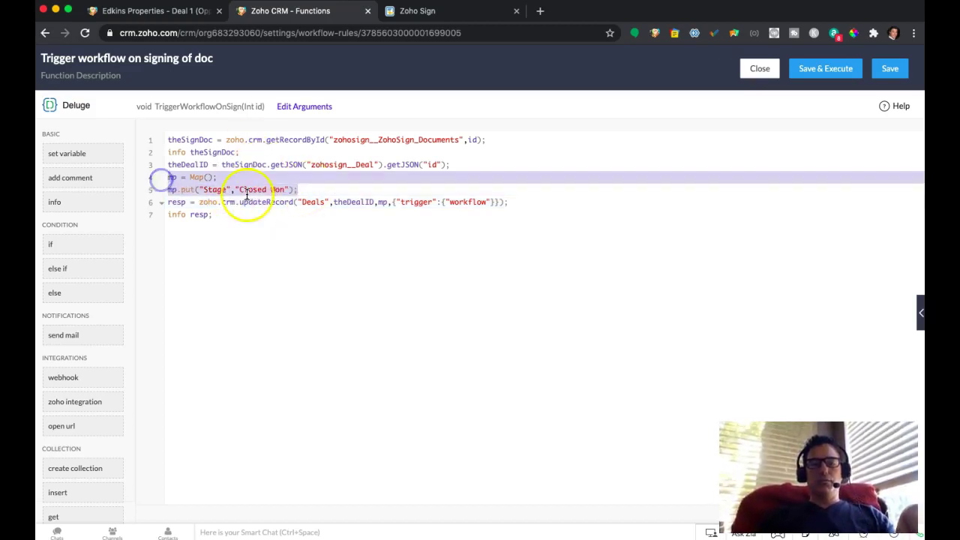
pyautogui.click(318, 186)
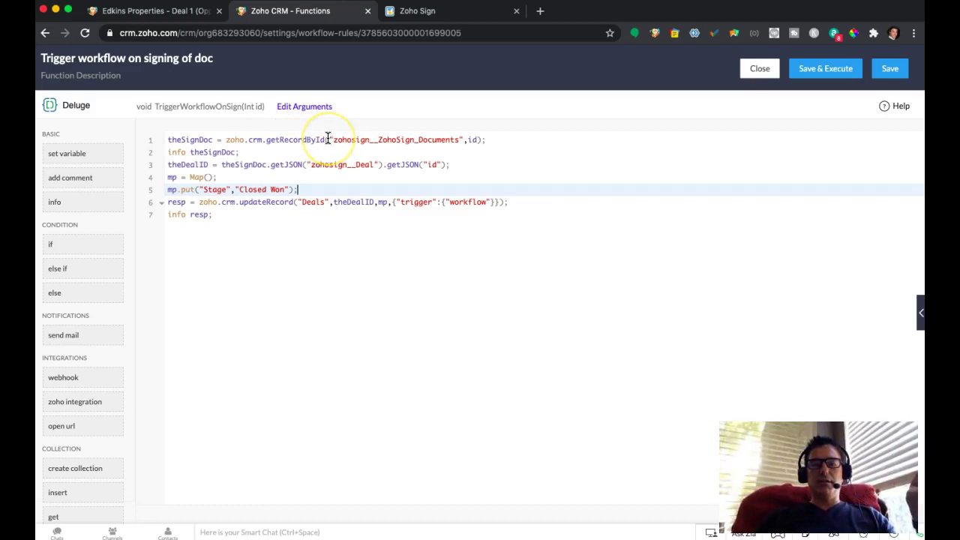
pyautogui.click(300, 138)
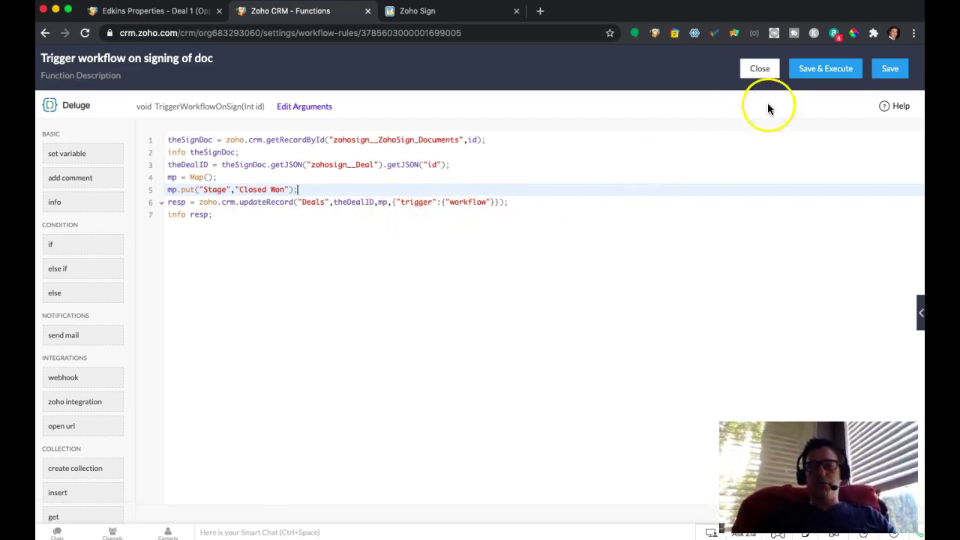
pyautogui.click(889, 69)
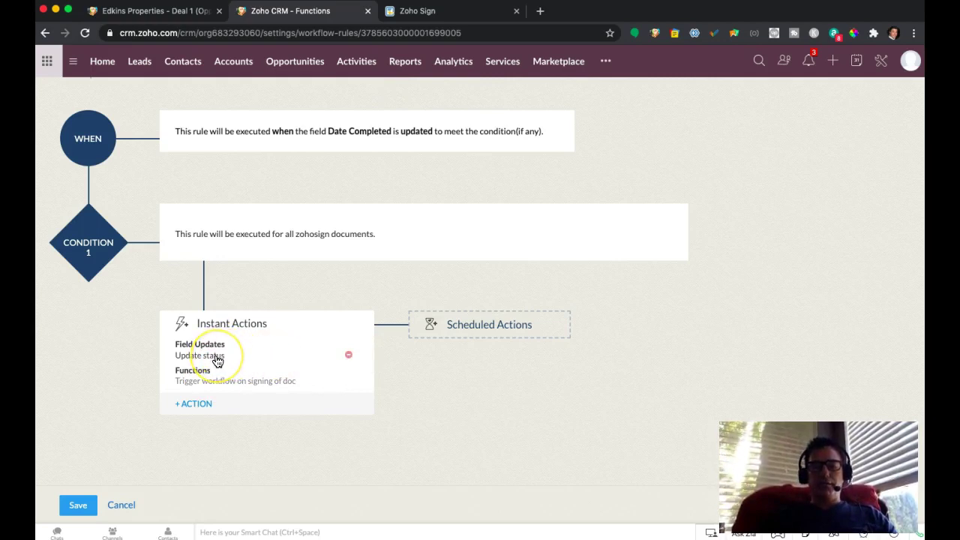
# - Save the signed rule with its 2 actions, reopen it to verify, and check the Signals panel
pyautogui.click(144, 348)
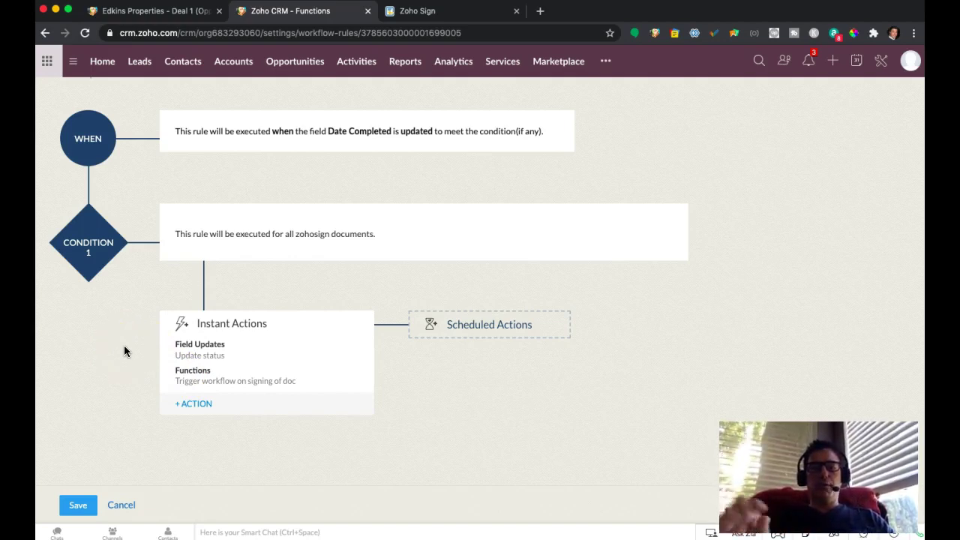
pyautogui.click(77, 507)
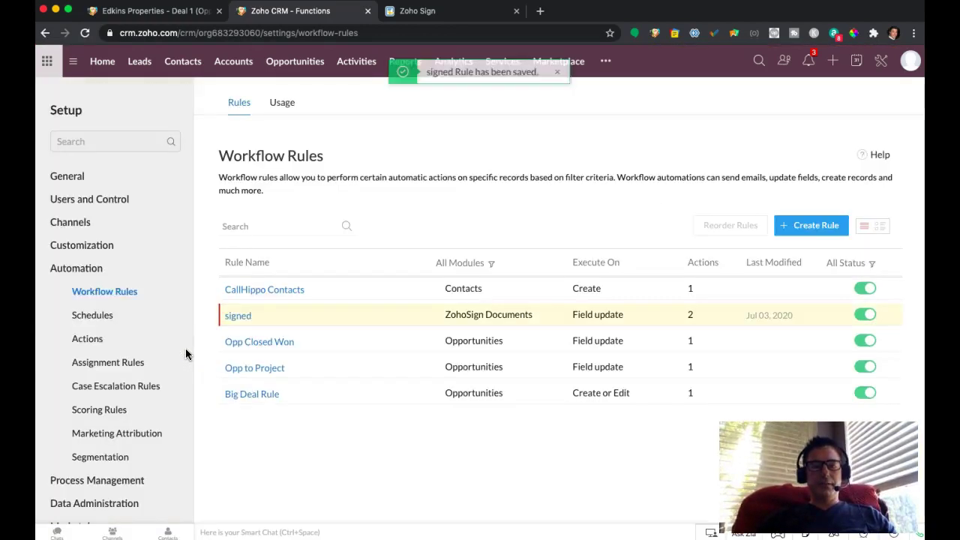
pyautogui.click(239, 317)
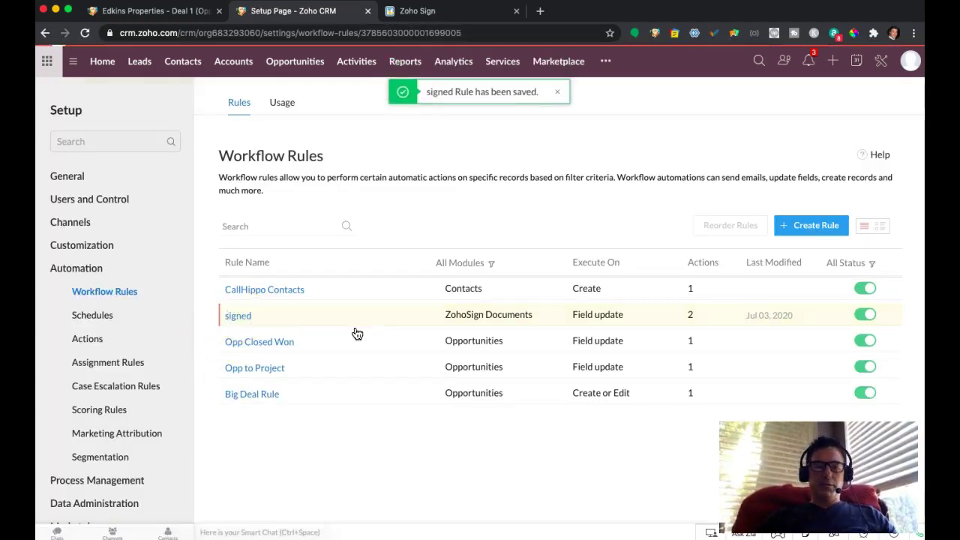
pyautogui.click(120, 505)
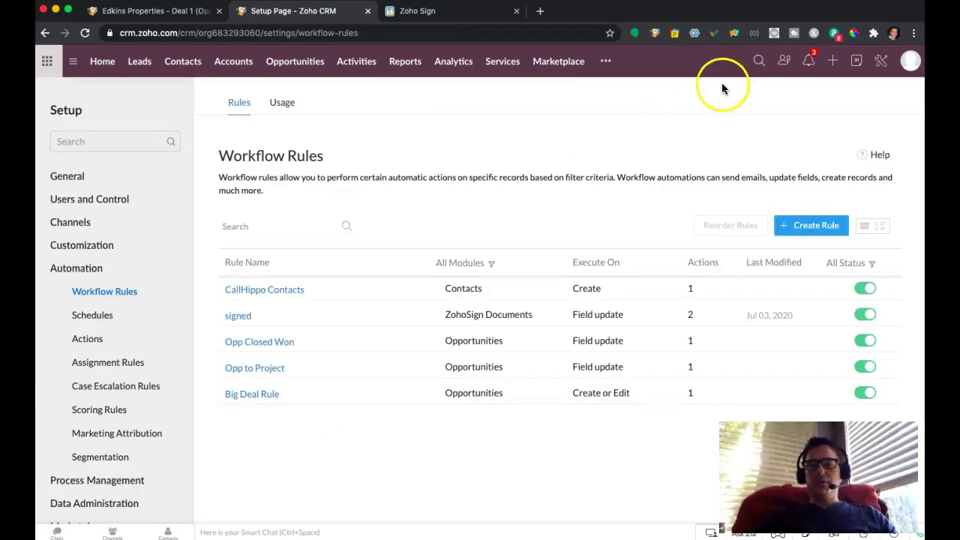
pyautogui.click(809, 61)
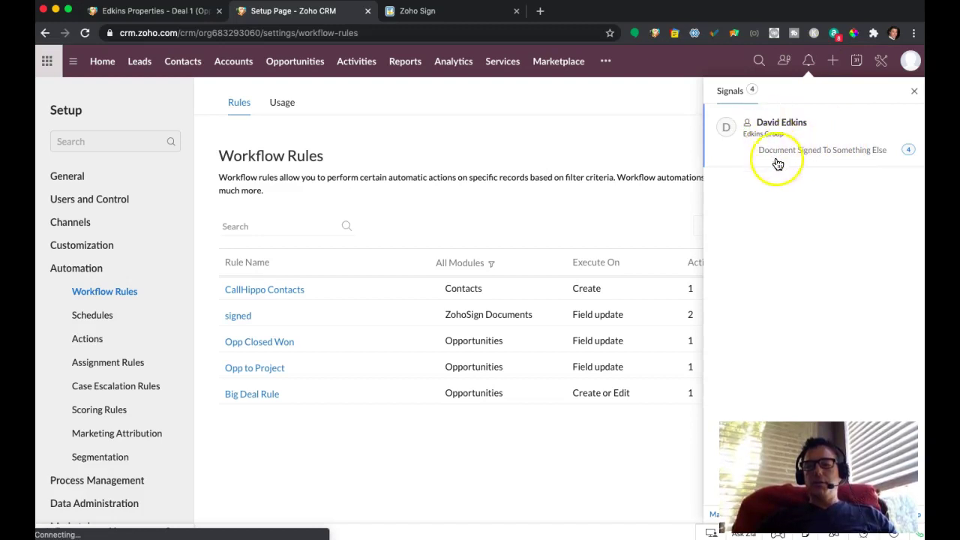
pyautogui.click(642, 125)
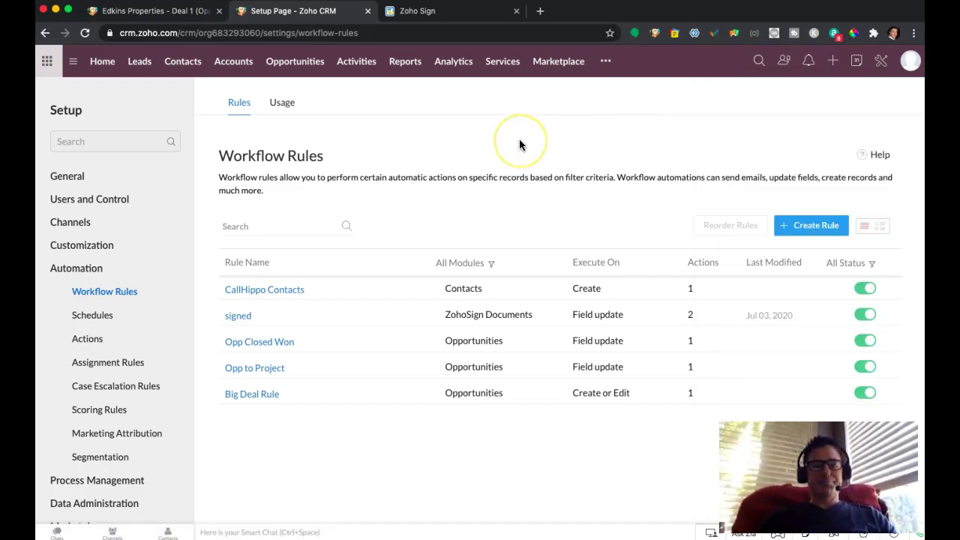
# - Return to the deals view and reopen the Edkins Properties - Deal 1 record
pyautogui.click(180, 12)
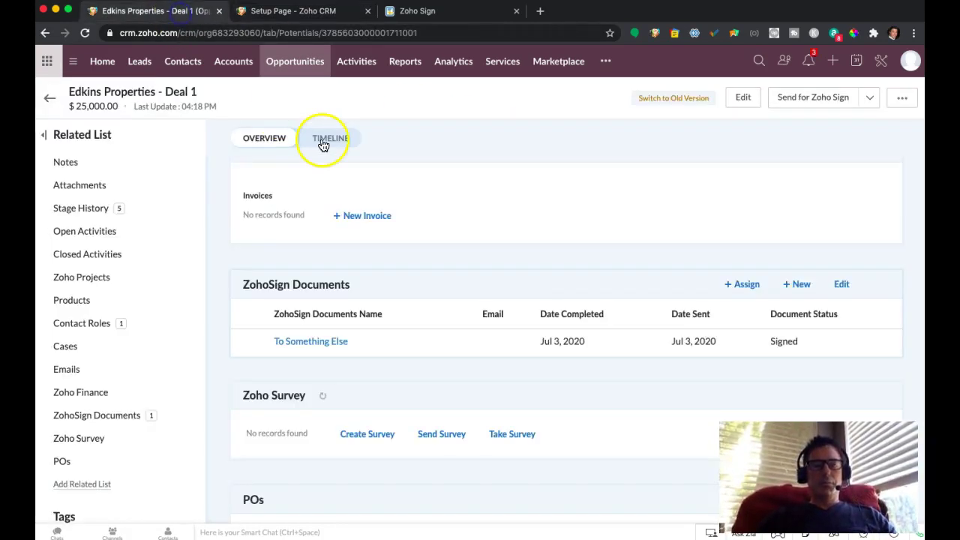
pyautogui.scroll(10, 397, 191)
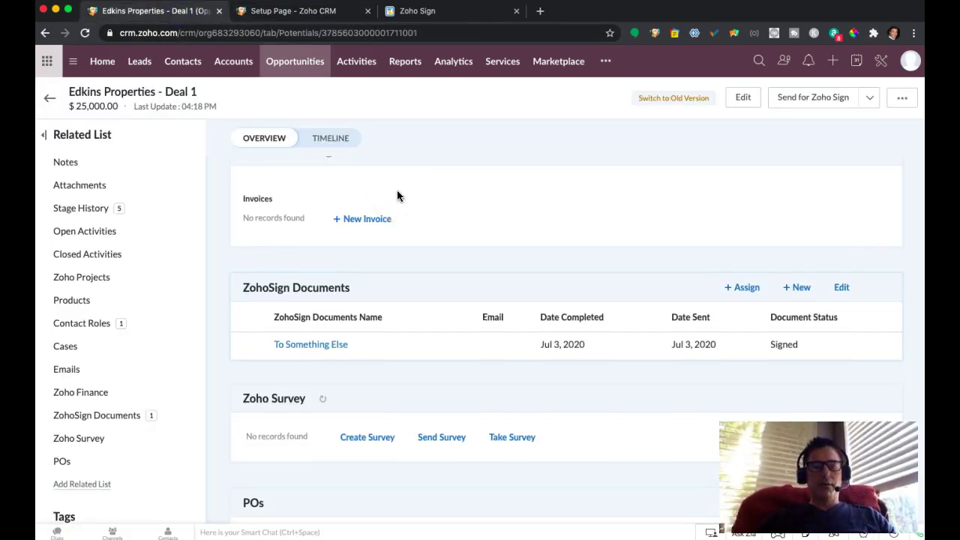
pyautogui.scroll(15, 397, 193)
pyautogui.click(277, 217)
pyautogui.hscroll(-5, 375, 197)
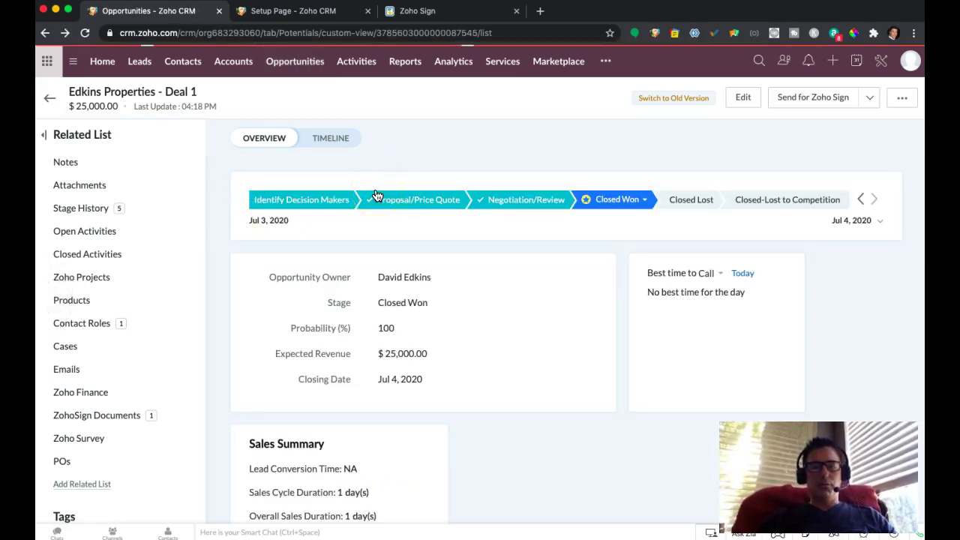
pyautogui.click(366, 159)
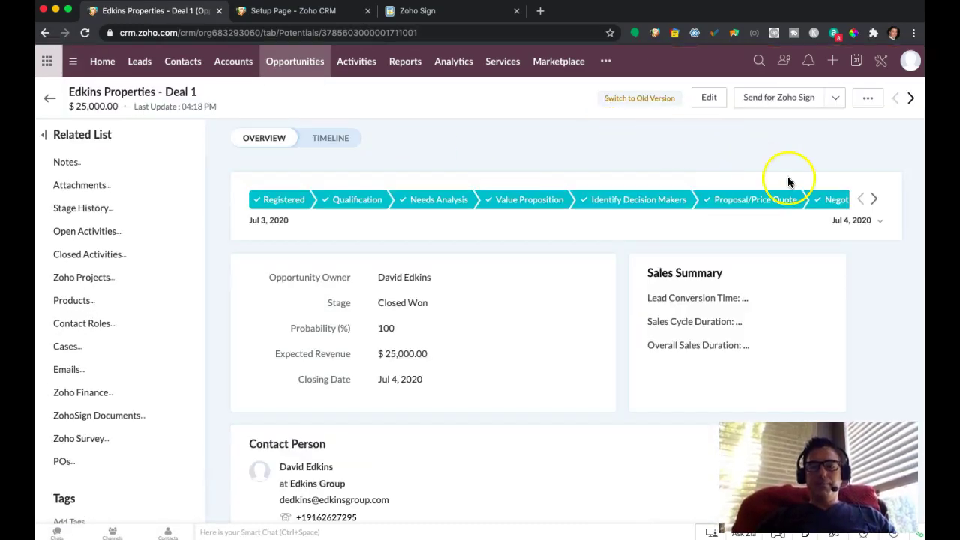
# - Move the deal from Closed Won back to Qualification, giving 10% probability and $2,500.00 expected revenue
pyautogui.click(876, 199)
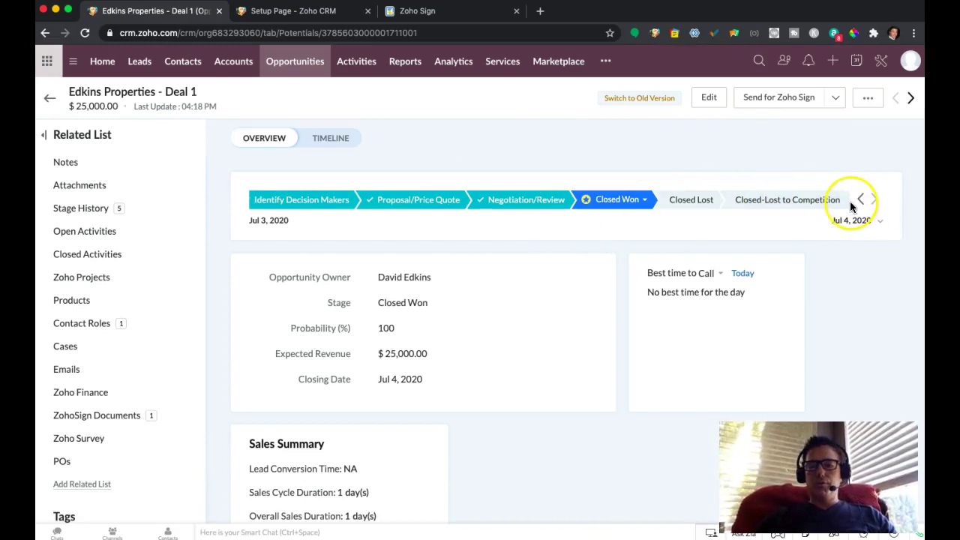
pyautogui.click(860, 200)
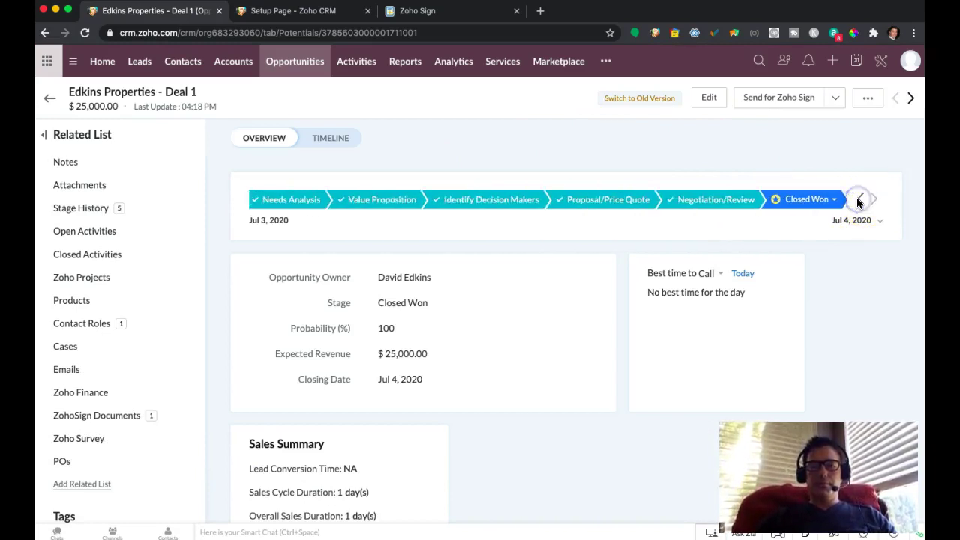
pyautogui.click(279, 199)
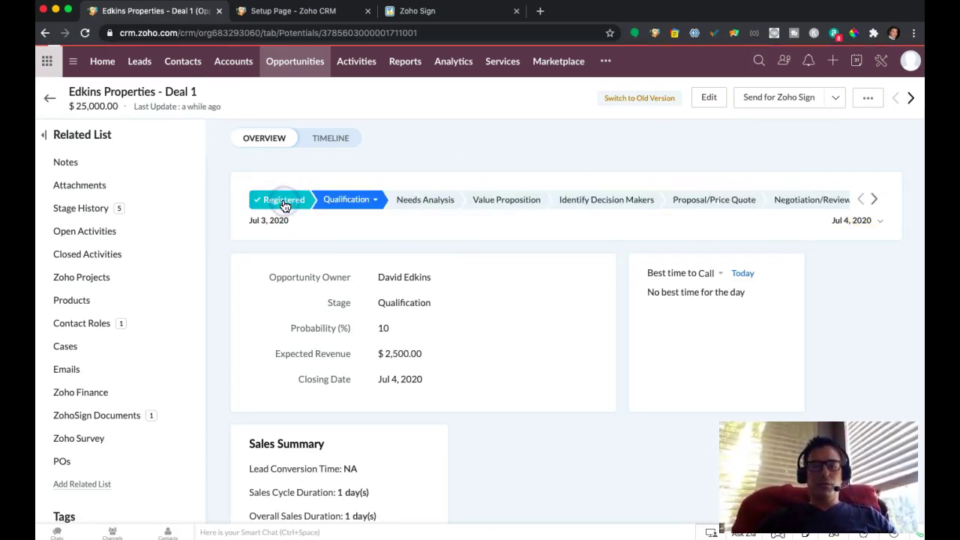
pyautogui.click(392, 228)
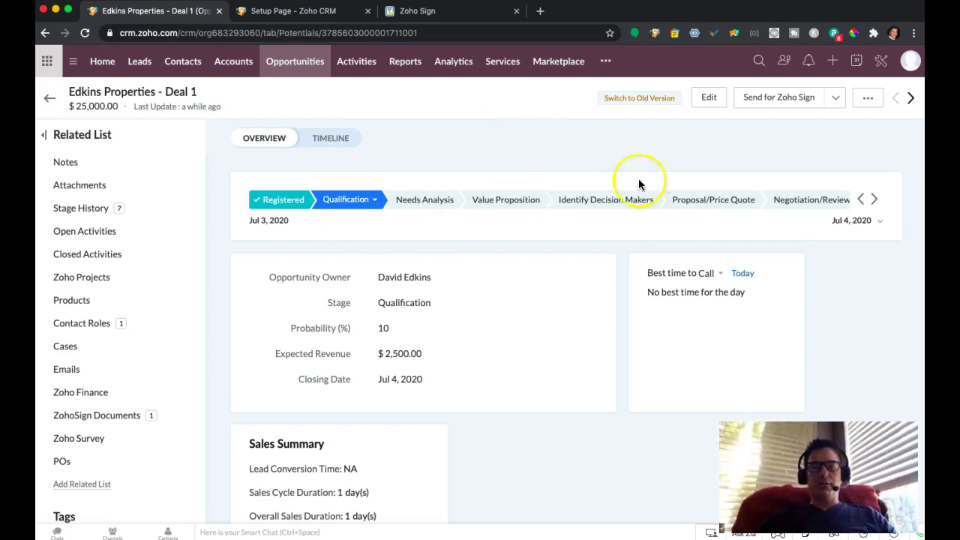
# - Quick-send Test Signature Document.docx from the mail merge templates via Zoho Sign
pyautogui.click(773, 99)
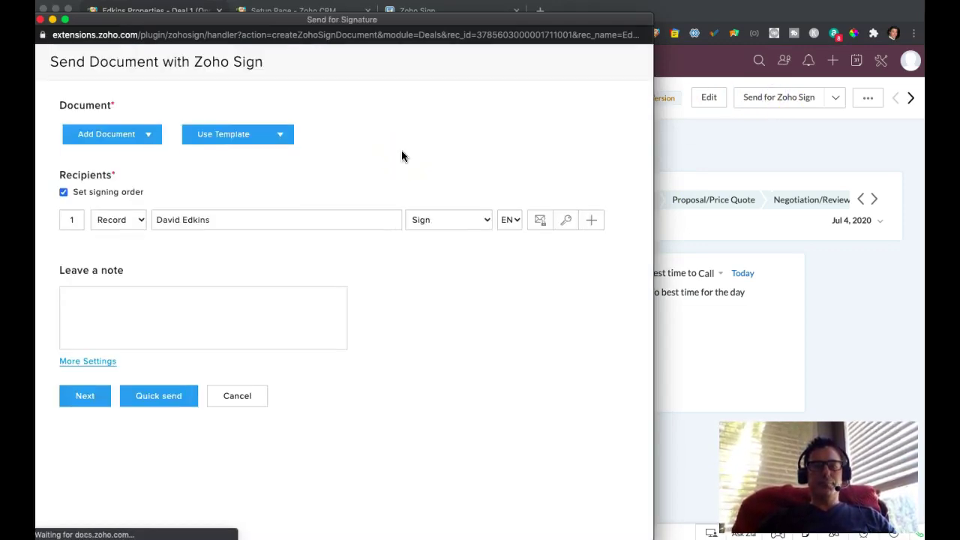
pyautogui.click(268, 135)
pyautogui.click(252, 186)
pyautogui.click(318, 175)
pyautogui.click(336, 216)
pyautogui.click(452, 215)
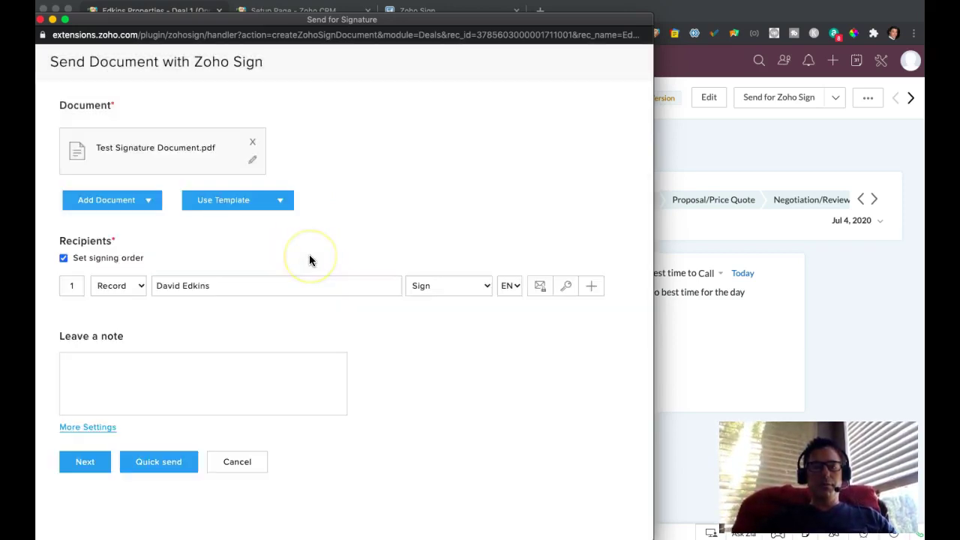
pyautogui.click(183, 470)
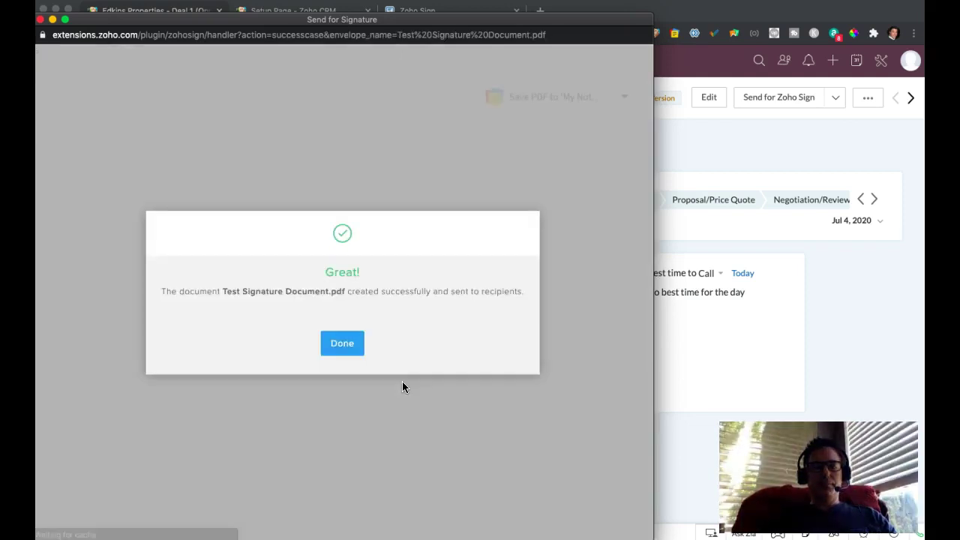
pyautogui.click(341, 343)
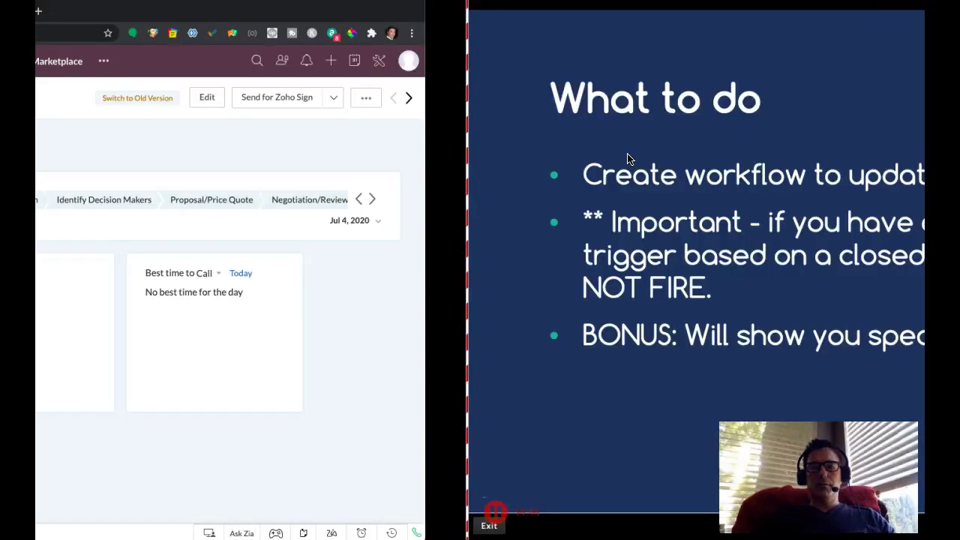
# - Bring Firefox forward, close the old Zoho Sign tab, and refresh the Gmail inbox
pyautogui.hotkey('ctrl', 'Up')
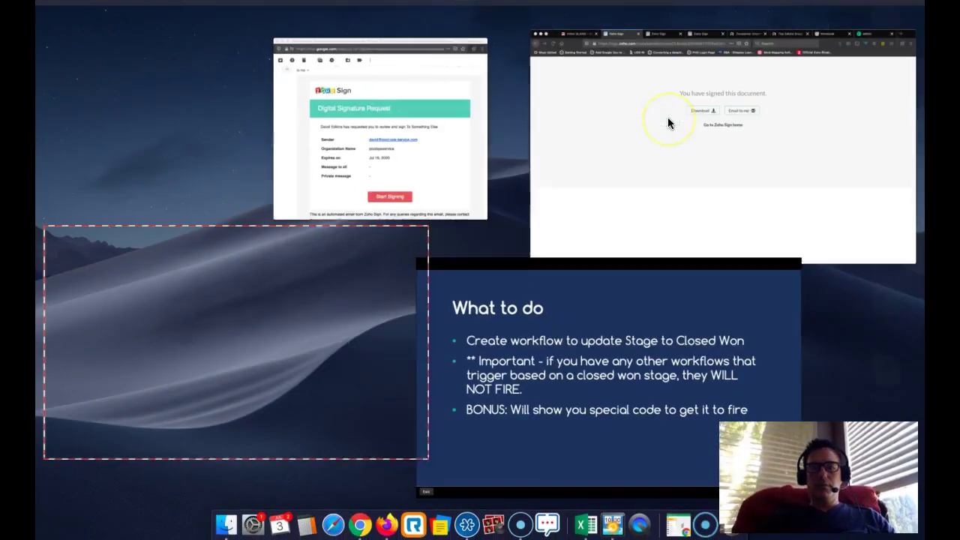
pyautogui.click(667, 119)
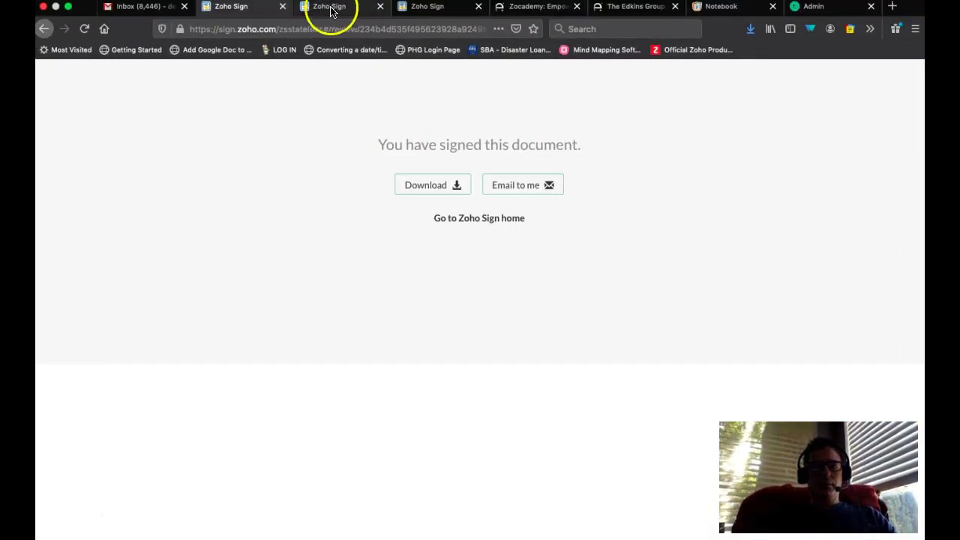
pyautogui.click(282, 6)
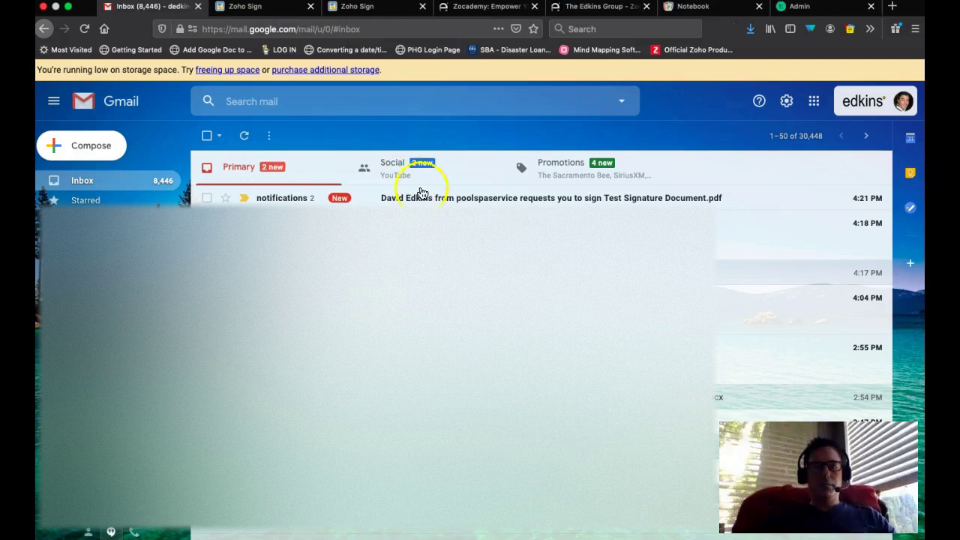
pyautogui.click(244, 139)
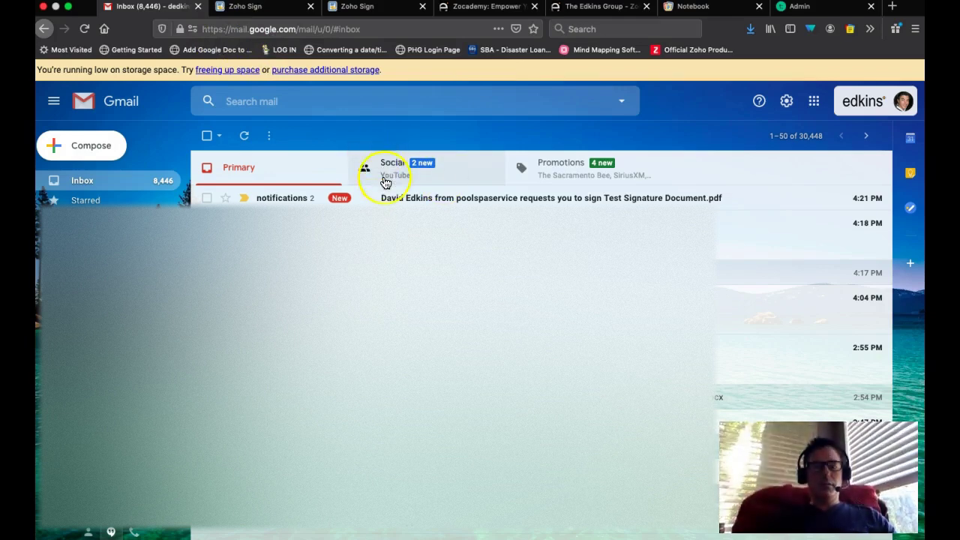
# - Open the Test Signature Document.pdf request email and start signing it
pyautogui.click(418, 199)
pyautogui.click(242, 279)
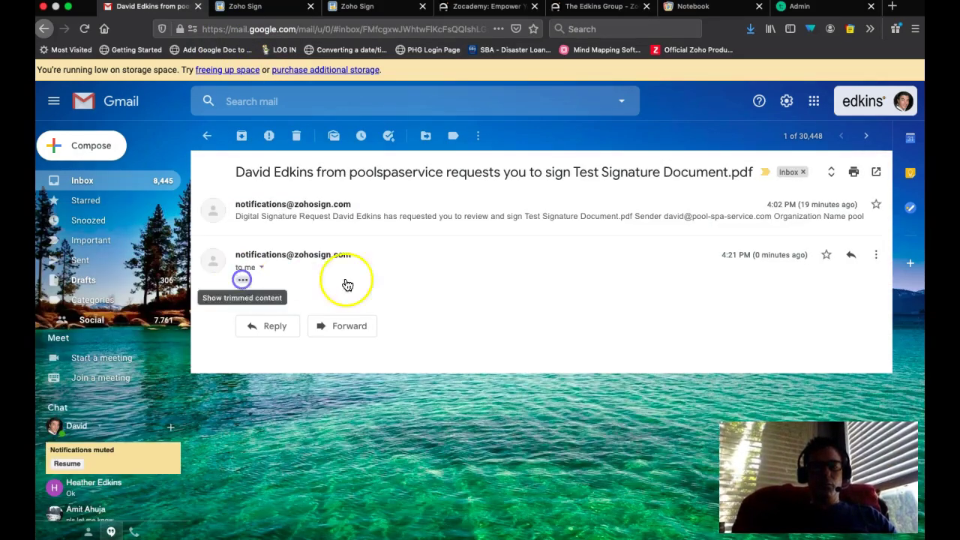
pyautogui.scroll(-3, 567, 460)
pyautogui.scroll(3, 555, 469)
pyautogui.scroll(-4, 618, 479)
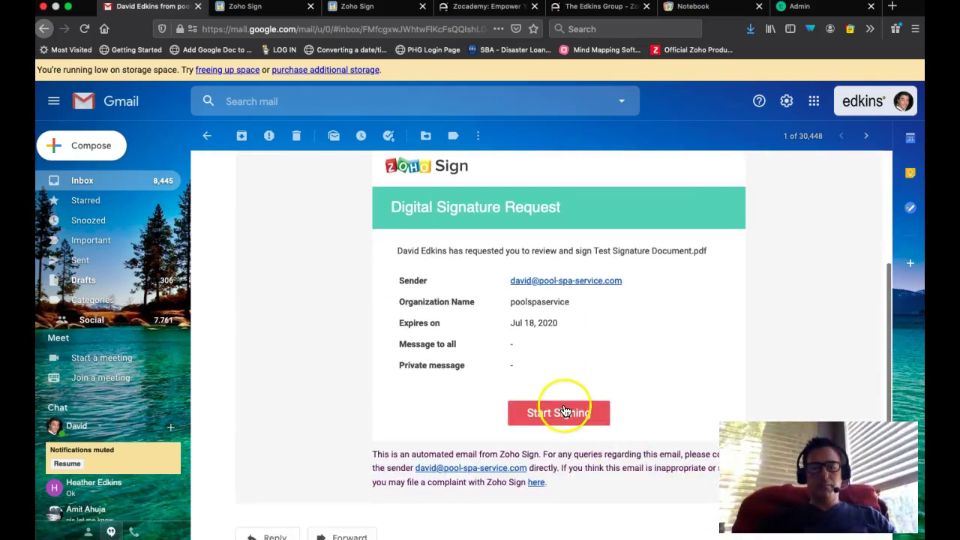
pyautogui.click(563, 412)
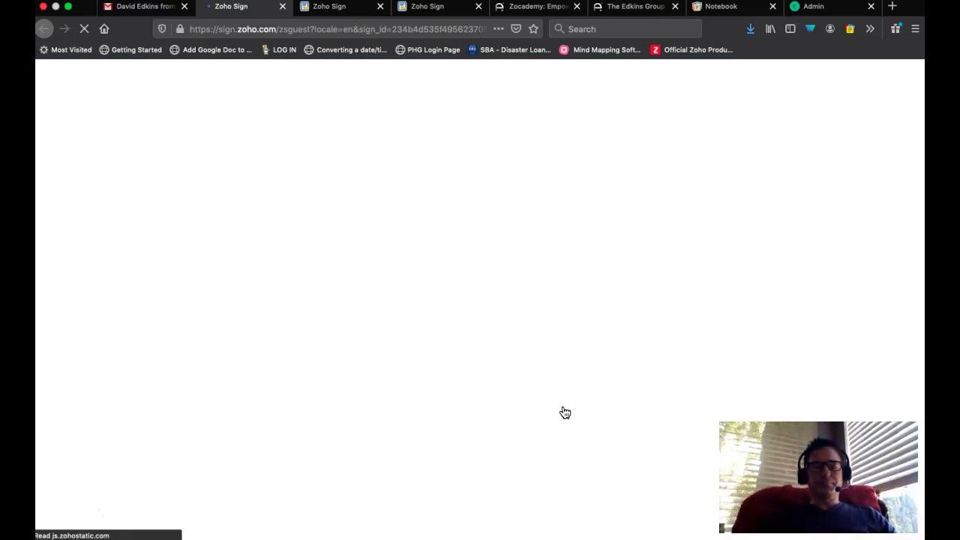
# - Open the document to sign and accept the electronic records and signatures disclosure
pyautogui.click(497, 281)
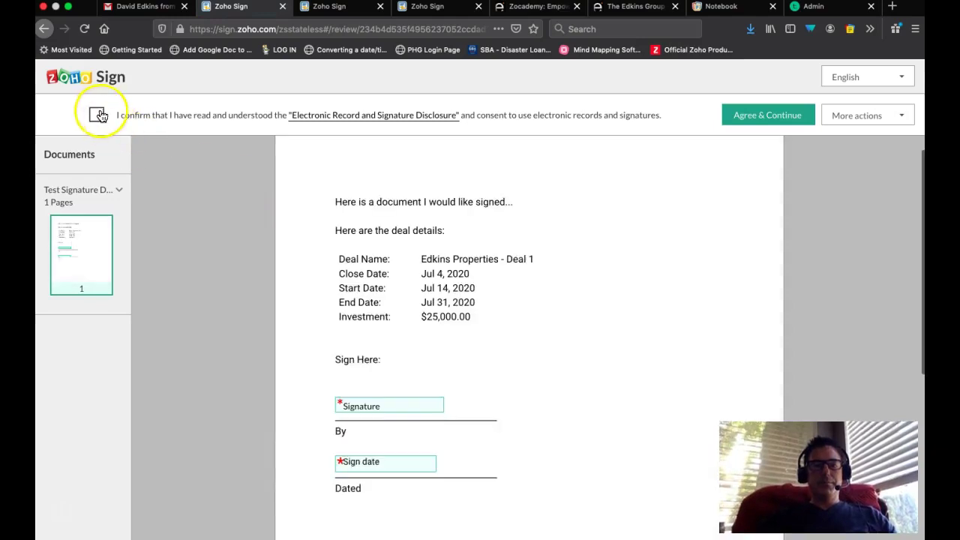
pyautogui.click(98, 115)
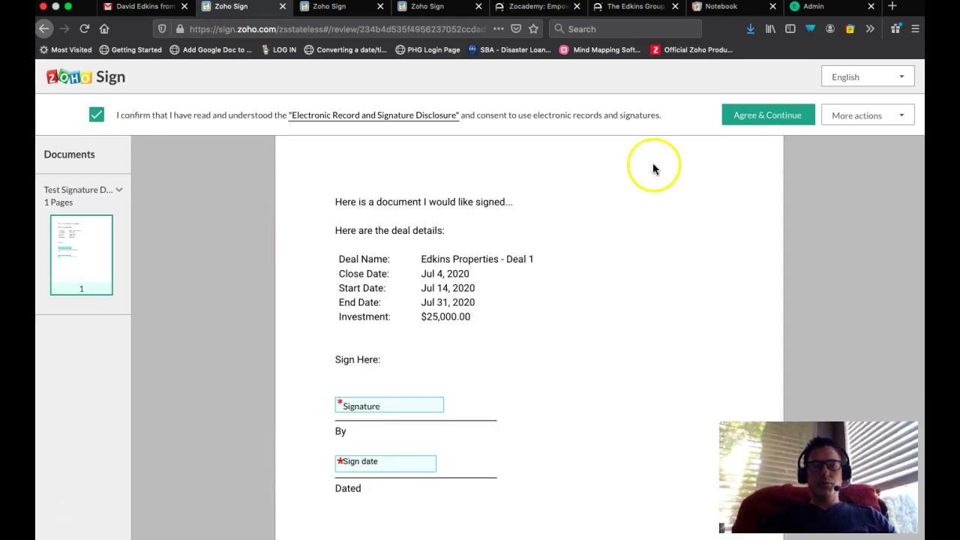
pyautogui.click(768, 117)
# - Add the signature and 03 Jul 2020 sign date, finish signing, and return to the CRM deal
pyautogui.click(393, 330)
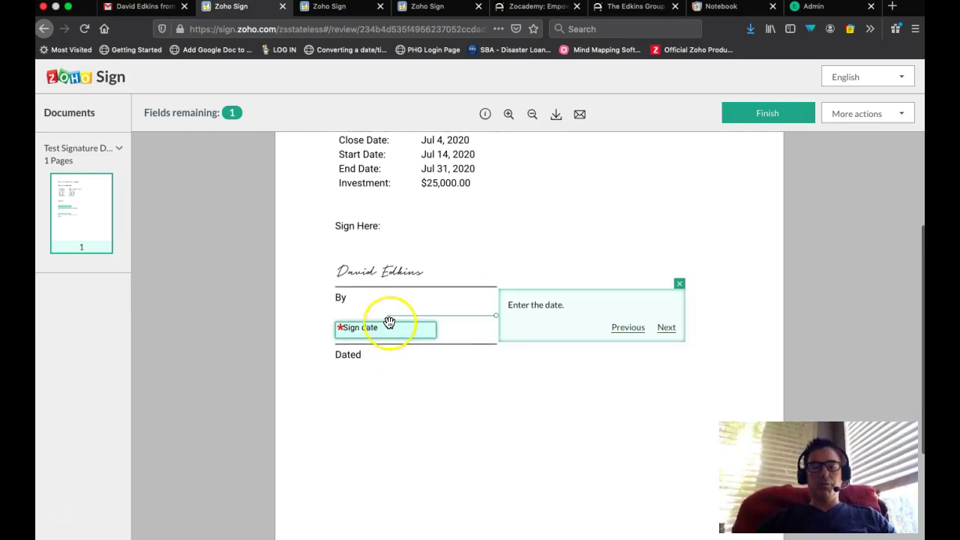
pyautogui.click(388, 324)
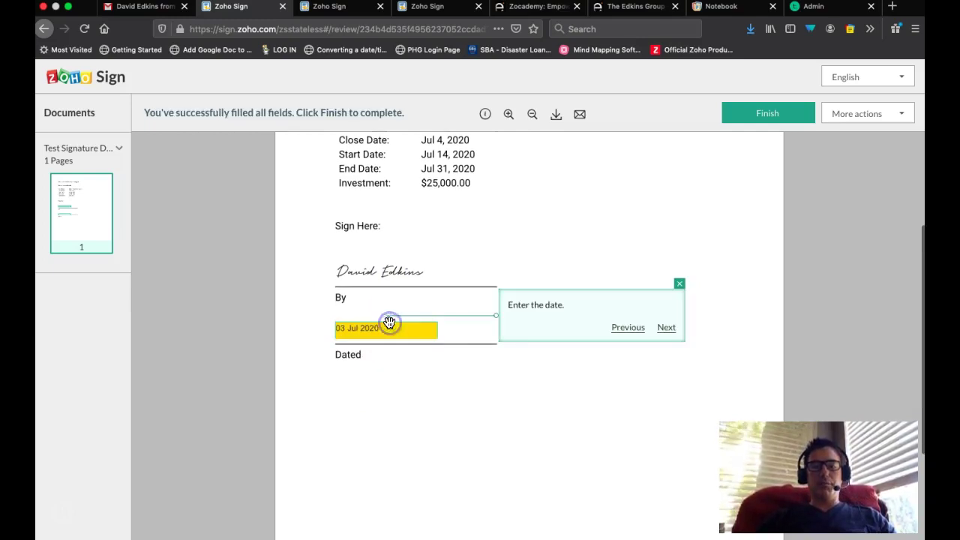
pyautogui.click(762, 117)
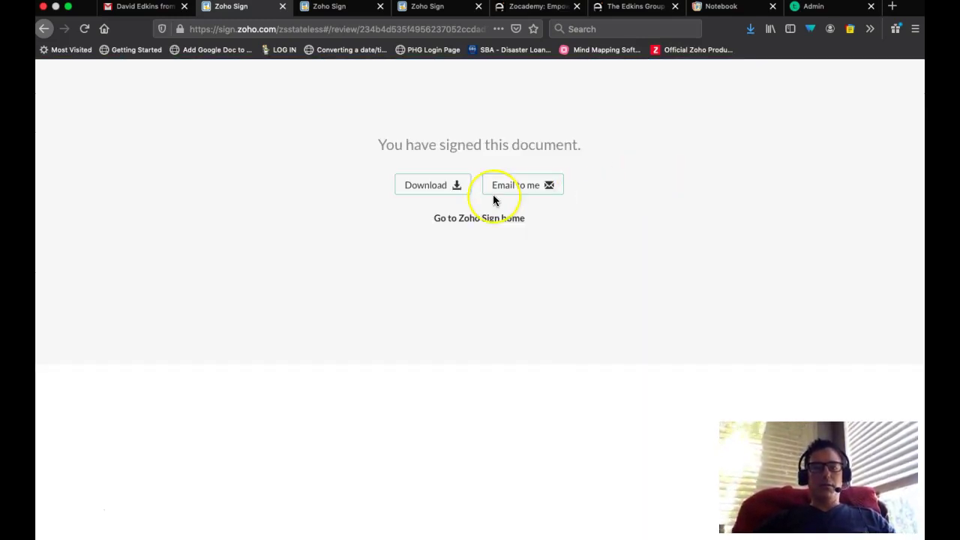
pyautogui.hotkey('ctrl', 'Left')
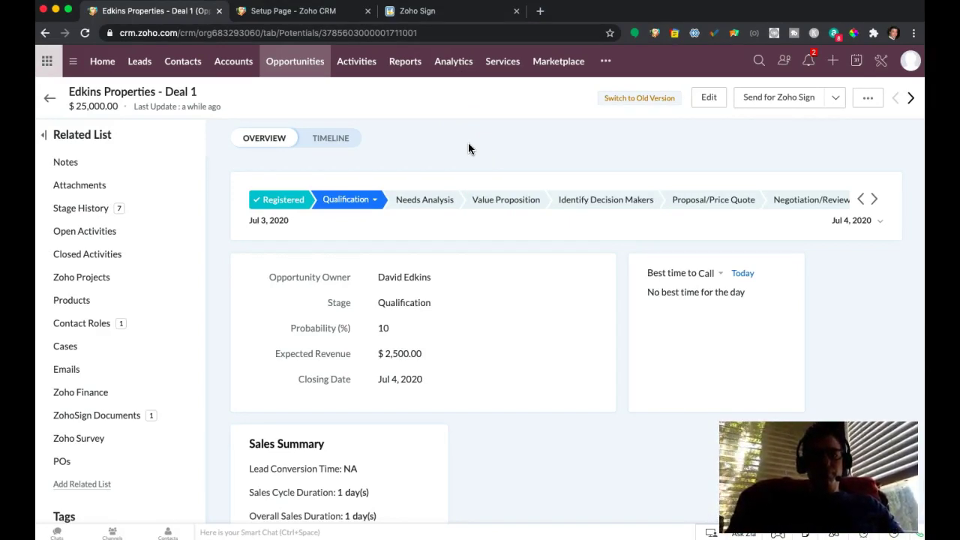
# - Reload the deal to confirm Closed Won at 100% with its new project, then view Workflow Rules
pyautogui.click(85, 33)
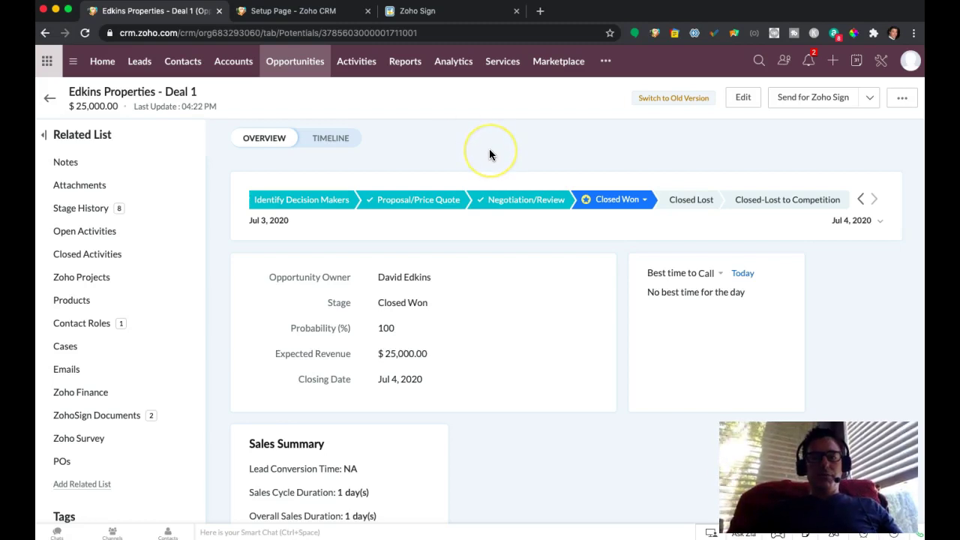
pyautogui.click(85, 33)
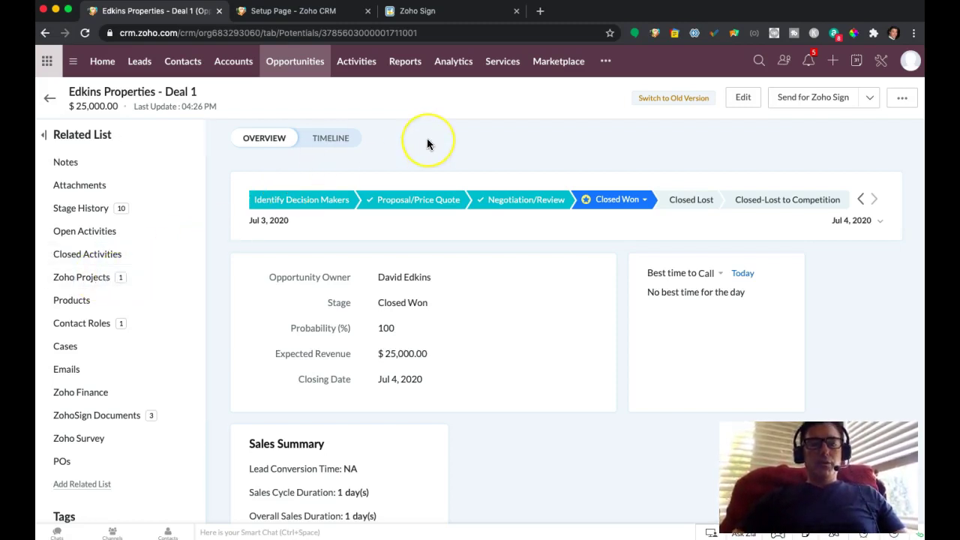
pyautogui.click(312, 11)
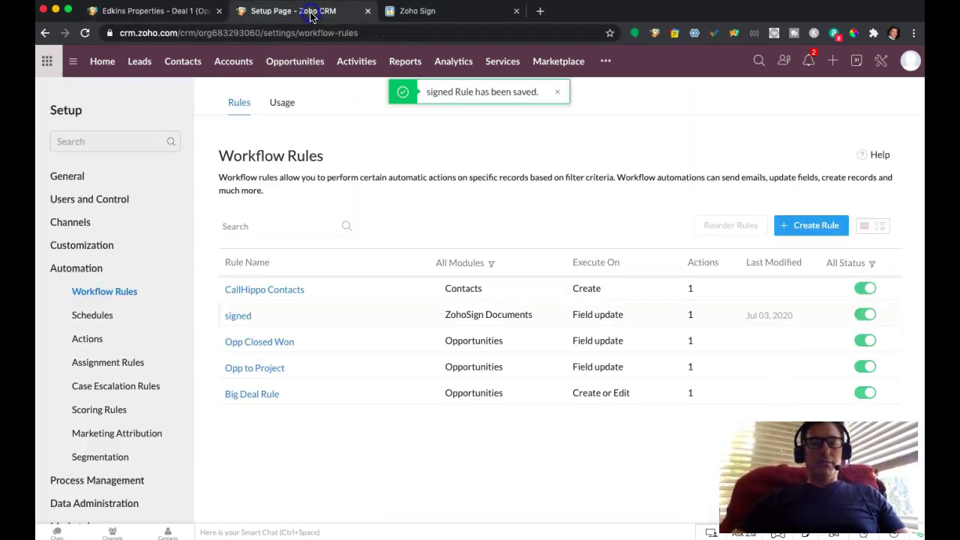
pyautogui.click(240, 316)
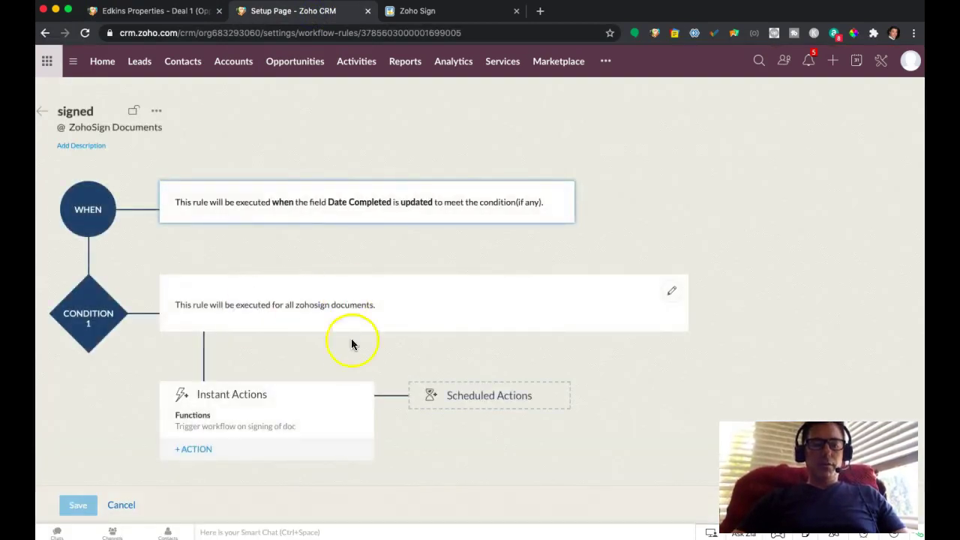
pyautogui.scroll(-1, 358, 350)
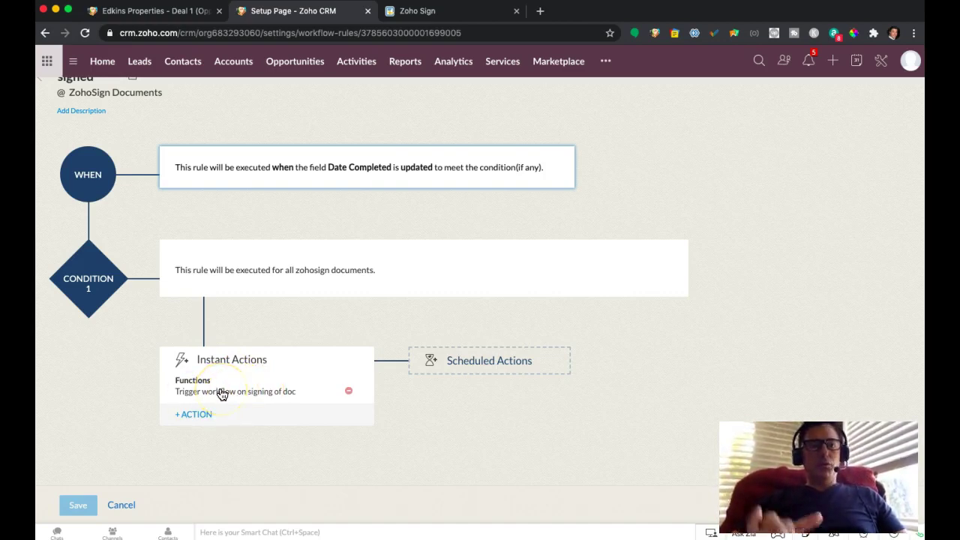
pyautogui.click(129, 507)
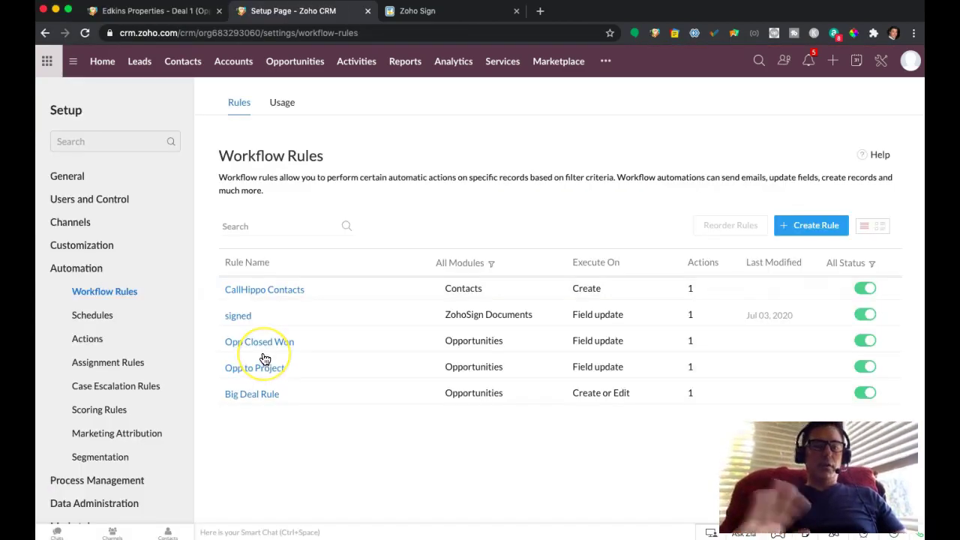
# - Open the Edkins Properties - Deal 1 project from the deal's Zoho Projects related list
pyautogui.click(163, 12)
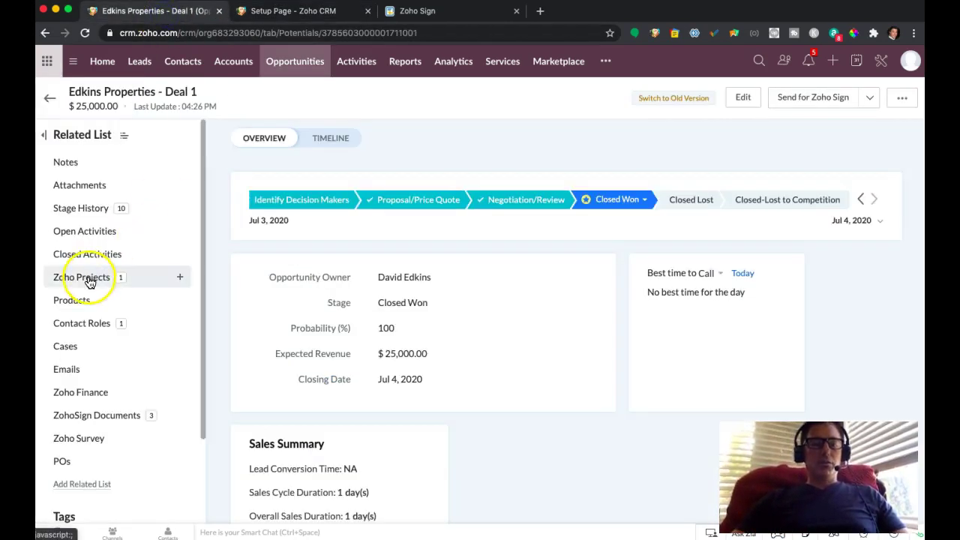
pyautogui.click(72, 277)
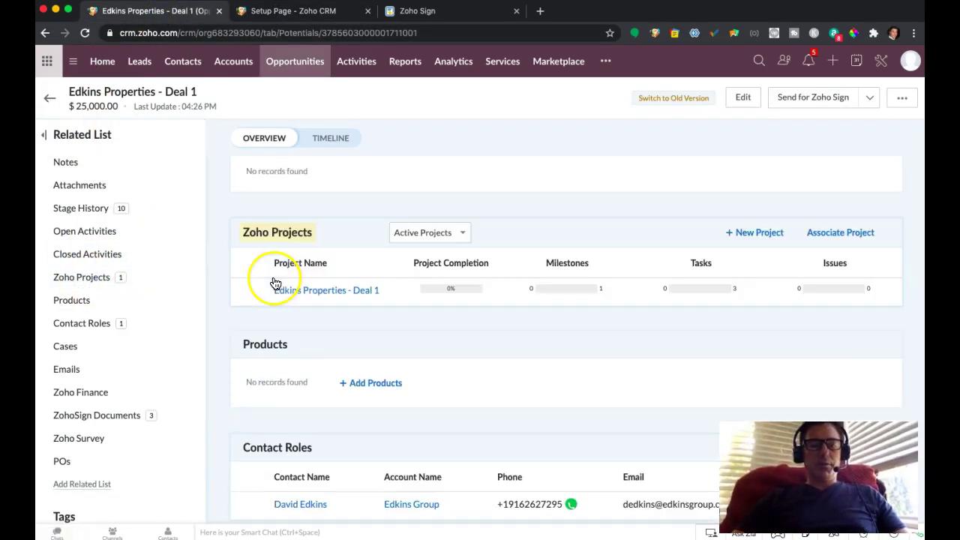
pyautogui.click(349, 292)
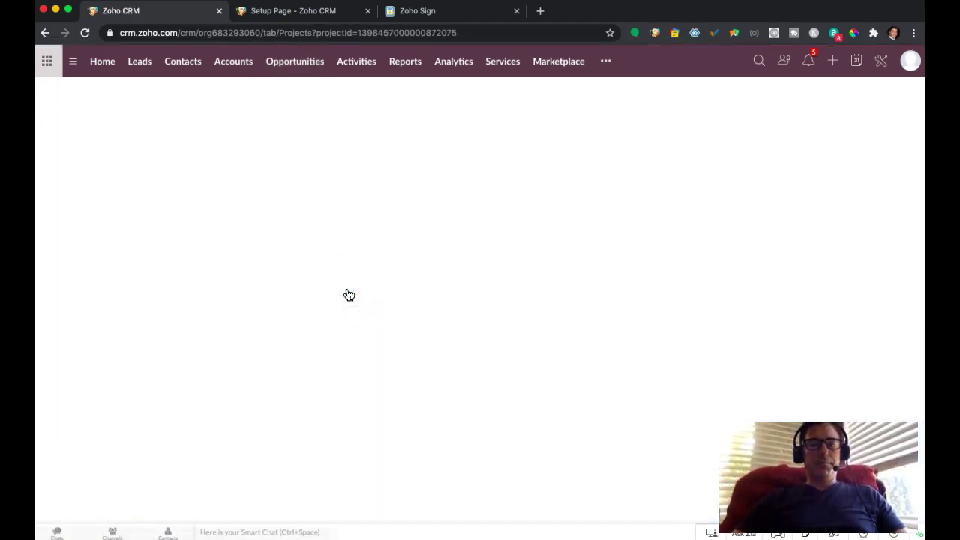